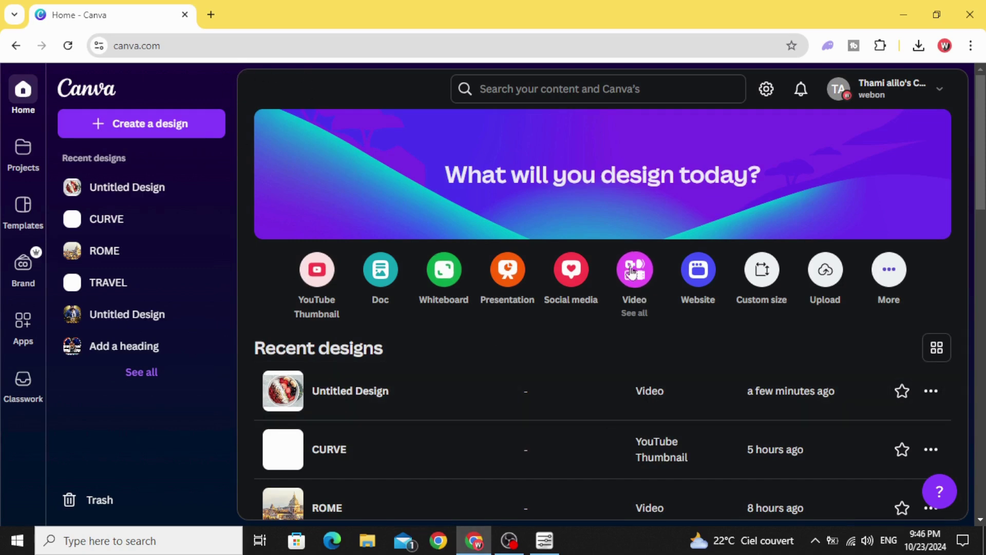
Step: Start a blank video design and add vertical guides at about 420 px and 1500 px
{"action": "left_click", "coordinate": [631, 271]}
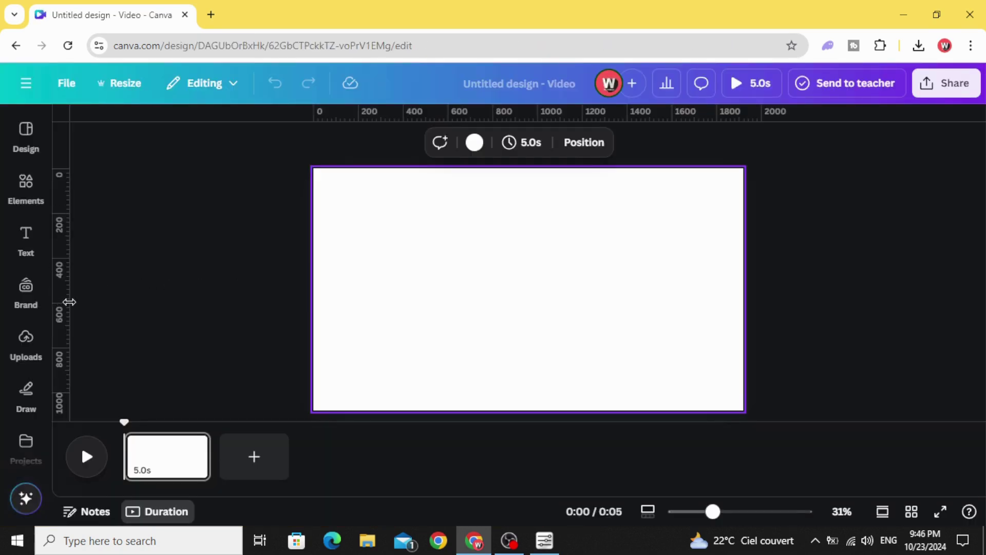
{"action": "left_click_drag", "start_coordinate": [68, 279], "coordinate": [409, 276]}
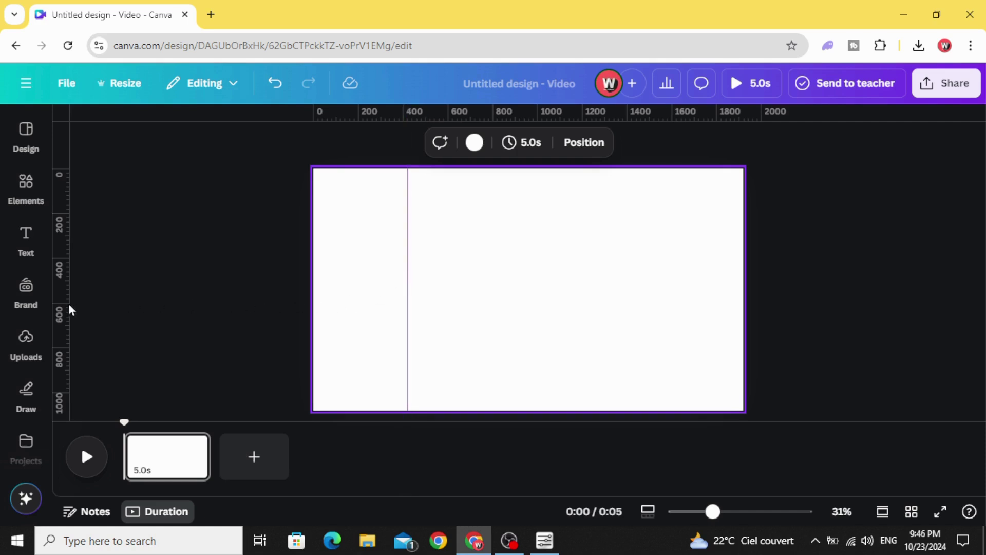
{"action": "left_click_drag", "start_coordinate": [65, 303], "coordinate": [649, 308]}
Step: Search Elements for 'grunge' photos and filter the results to yellow
{"action": "left_click", "coordinate": [23, 193]}
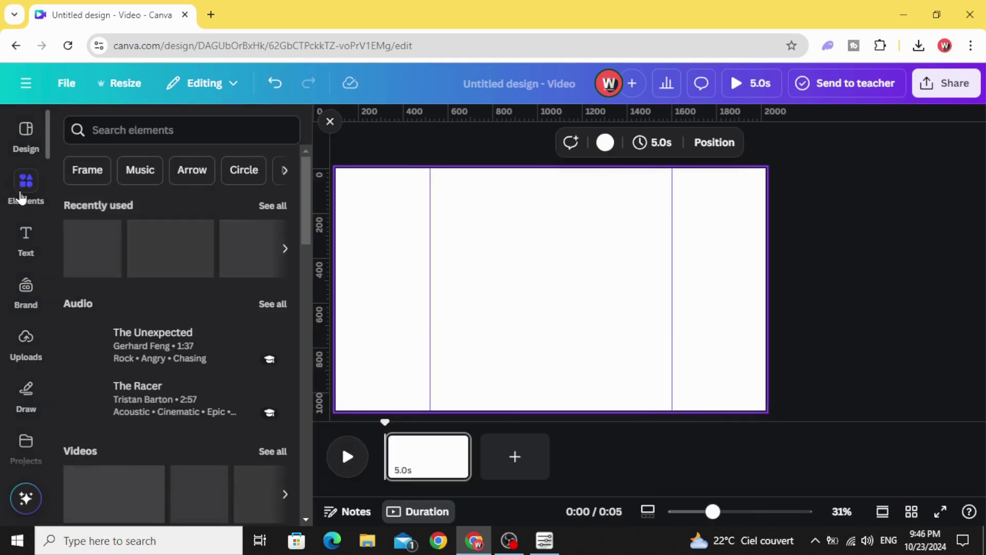
{"action": "left_click", "coordinate": [129, 131]}
{"action": "type", "text": "grunge"}
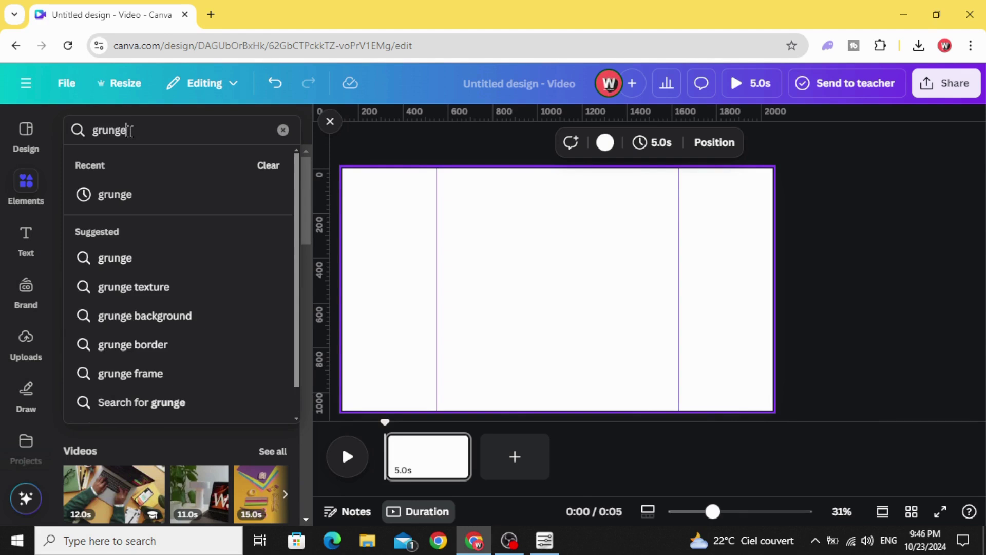
{"action": "key", "text": "Return"}
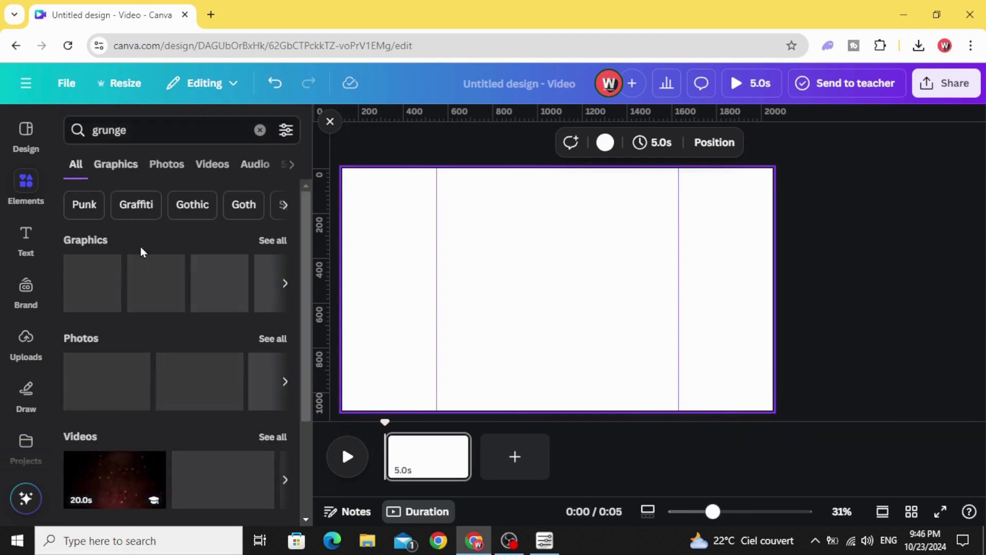
{"action": "left_click", "coordinate": [169, 167]}
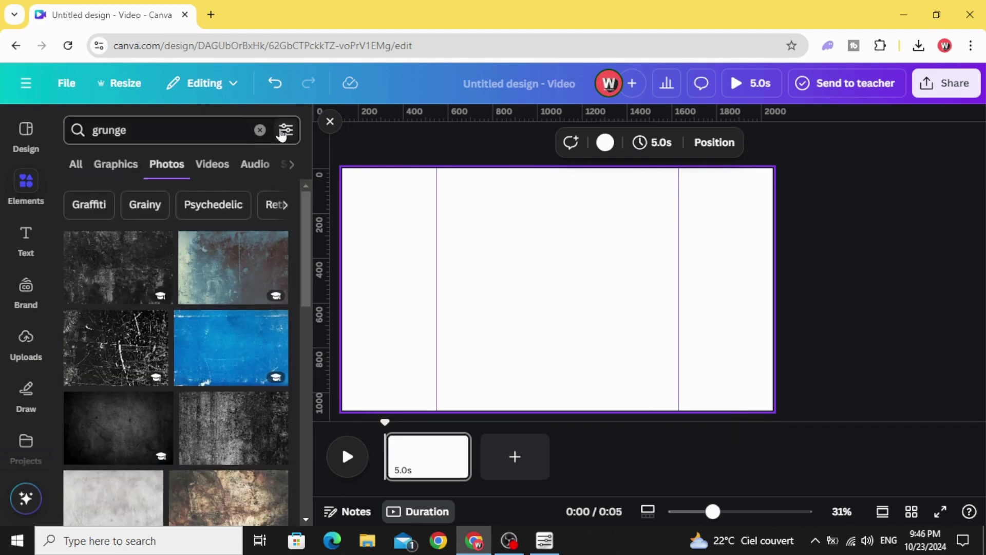
{"action": "left_click", "coordinate": [284, 132]}
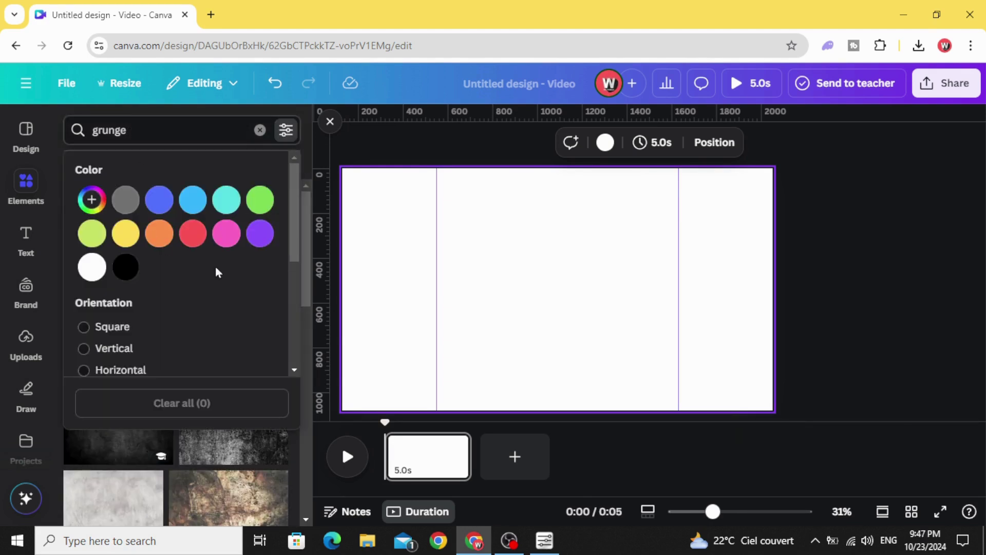
{"action": "left_click", "coordinate": [125, 233]}
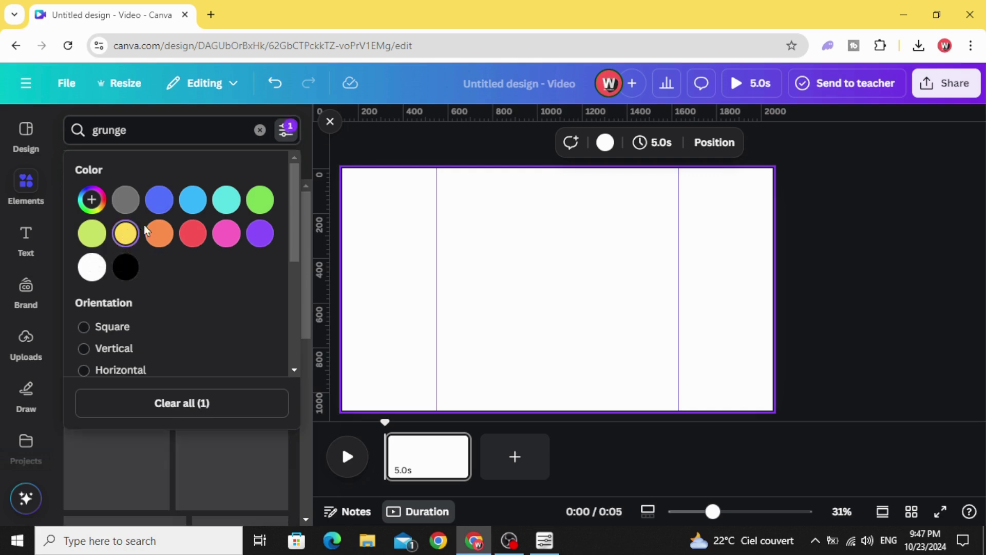
{"action": "left_click", "coordinate": [362, 219]}
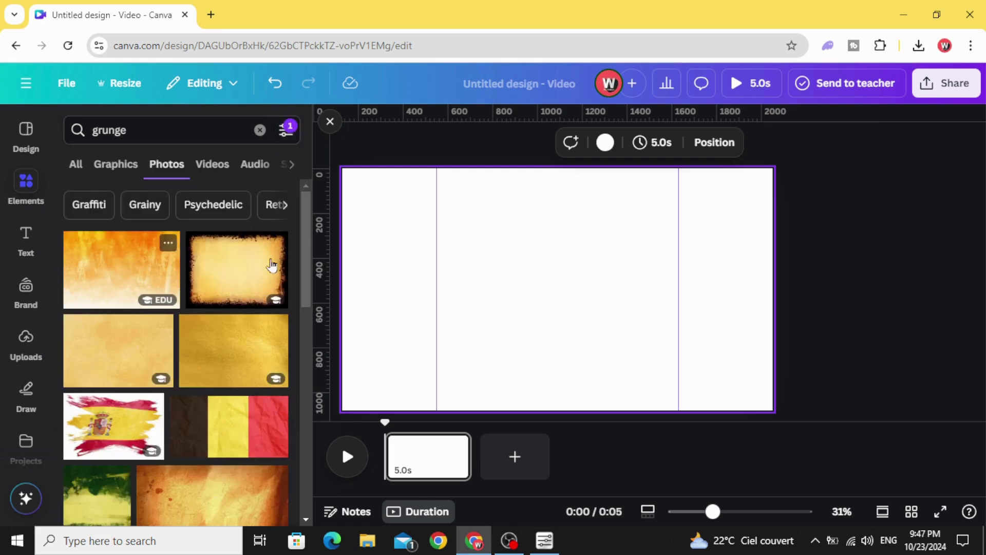
Step: Add an orange grunge photo and size it into the top-left square against the left guide
{"action": "left_click", "coordinate": [121, 270]}
{"action": "left_click_drag", "start_coordinate": [536, 296], "coordinate": [597, 270]}
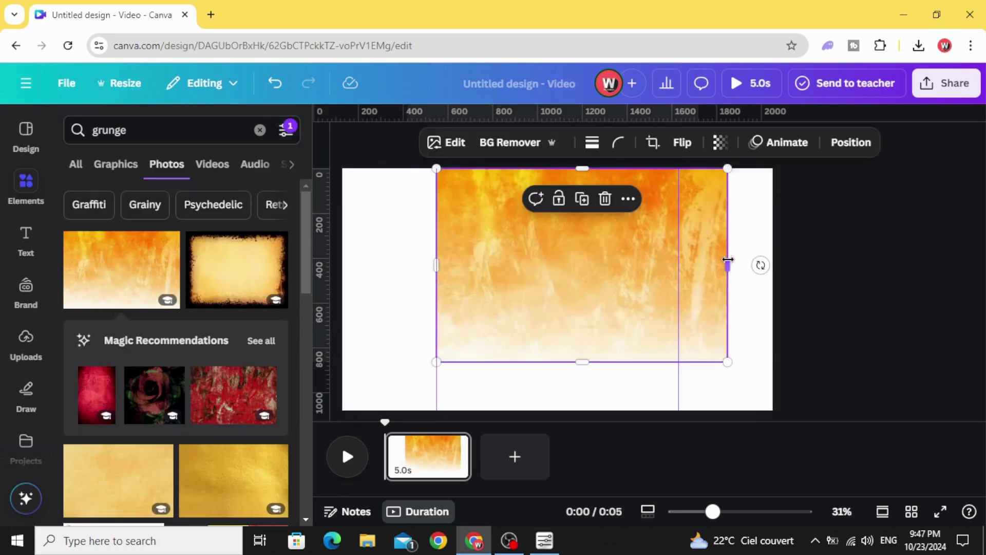
{"action": "left_click_drag", "start_coordinate": [728, 260], "coordinate": [557, 265]}
{"action": "left_click_drag", "start_coordinate": [496, 361], "coordinate": [497, 289]}
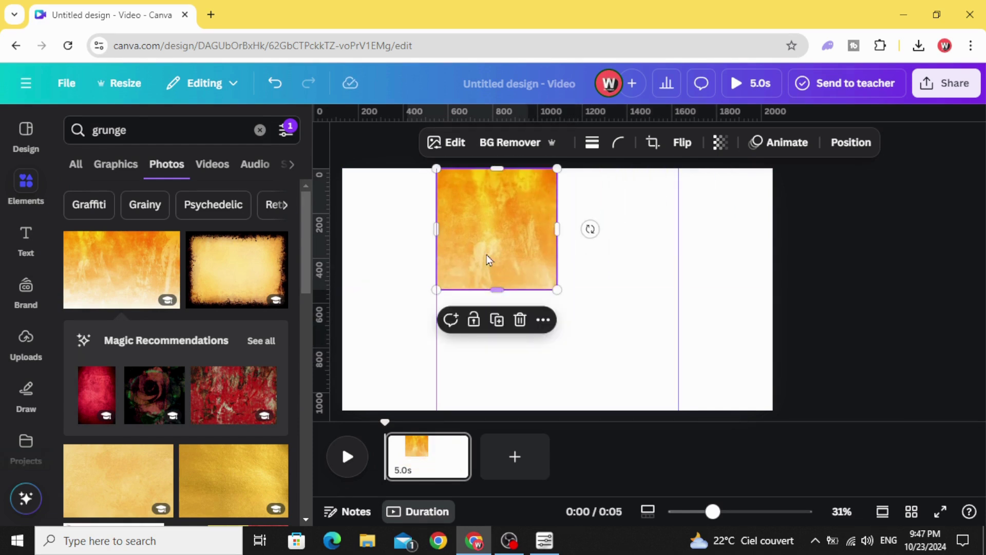
Step: Filter to turquoise and place a blue grunge photo as the top-right square
{"action": "left_click", "coordinate": [287, 129]}
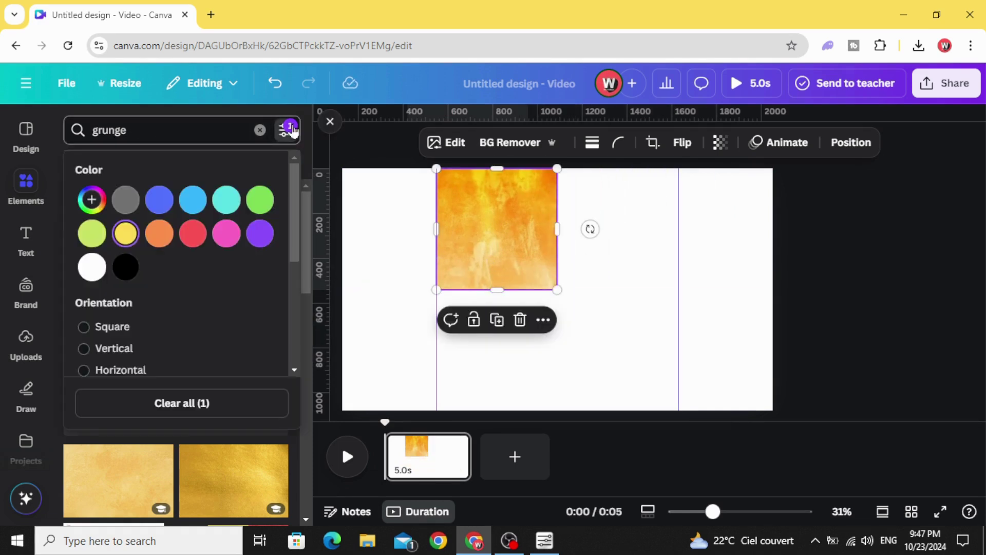
{"action": "left_click", "coordinate": [218, 205]}
{"action": "left_click", "coordinate": [359, 205]}
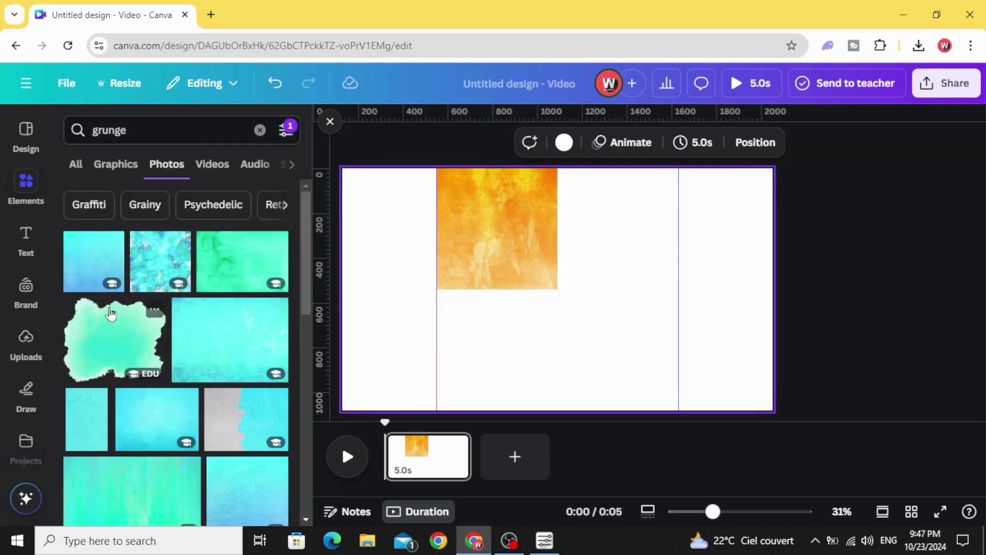
{"action": "left_click_drag", "start_coordinate": [94, 262], "coordinate": [608, 249]}
{"action": "left_click_drag", "start_coordinate": [750, 361], "coordinate": [679, 289]}
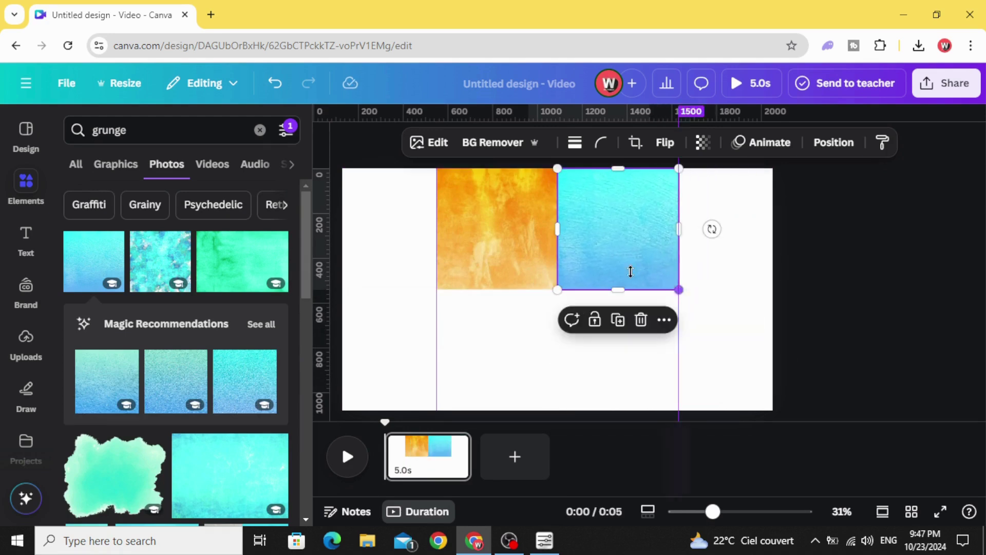
Step: Filter to red and fit a pink grunge photo into the bottom-left square
{"action": "left_click", "coordinate": [283, 132]}
{"action": "left_click", "coordinate": [189, 246]}
{"action": "left_click", "coordinate": [354, 231]}
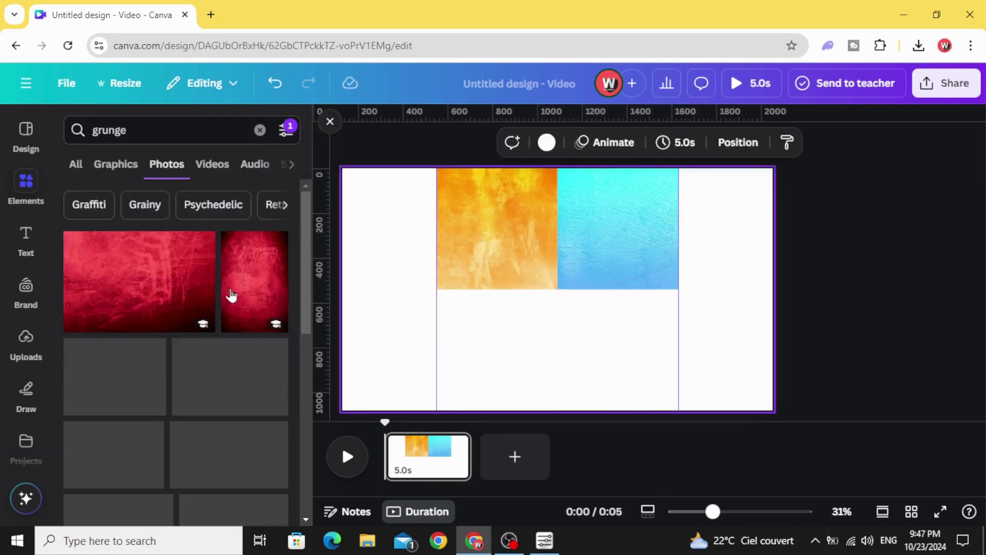
{"action": "scroll", "coordinate": [133, 350], "scroll_direction": "down", "scroll_amount": 3}
{"action": "scroll", "coordinate": [121, 369], "scroll_direction": "up", "scroll_amount": 3}
{"action": "left_click", "coordinate": [115, 374]}
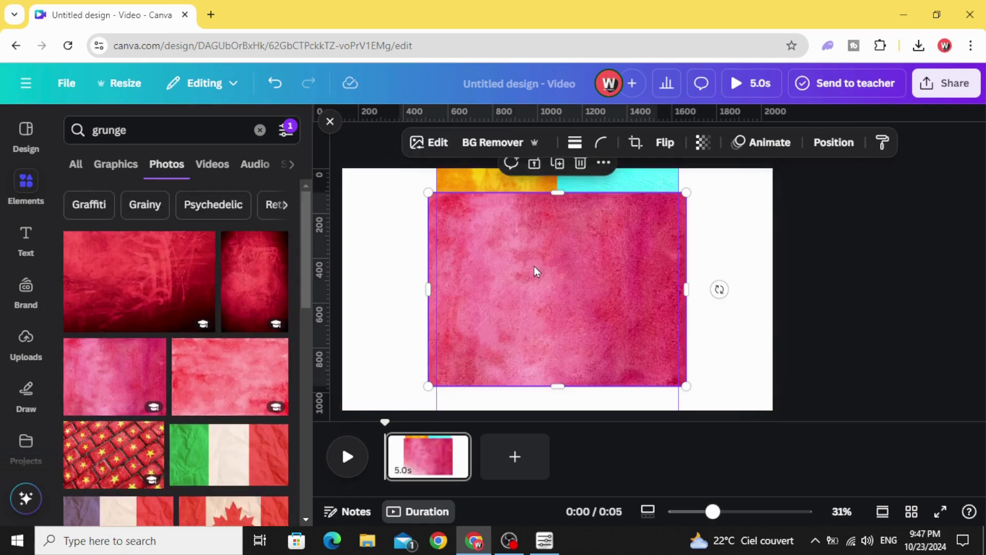
{"action": "mouse_move", "coordinate": [534, 266]}
{"action": "left_mouse_down"}
{"action": "mouse_move", "coordinate": [548, 288]}
{"action": "mouse_move", "coordinate": [543, 281]}
{"action": "left_mouse_up"}
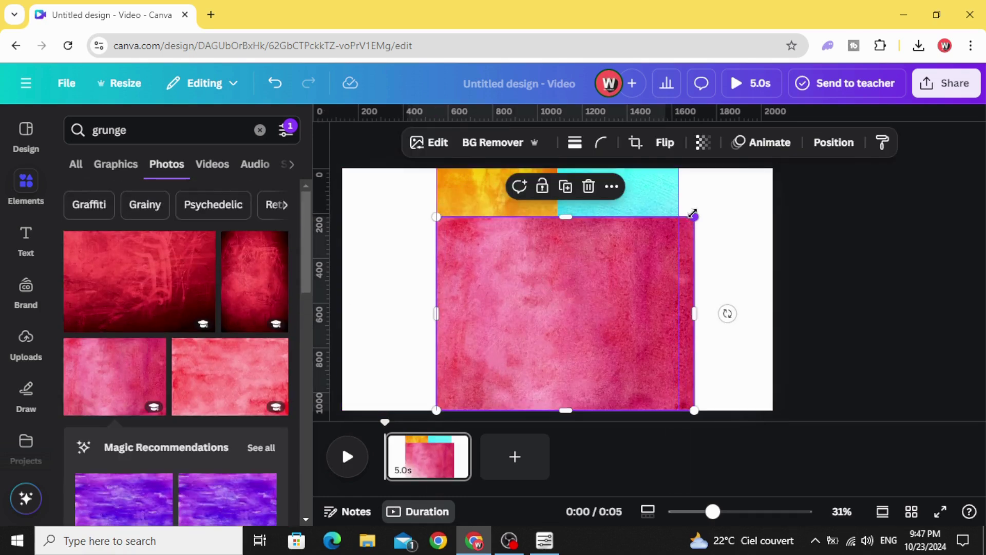
{"action": "left_click_drag", "start_coordinate": [693, 215], "coordinate": [597, 289]}
{"action": "left_click_drag", "start_coordinate": [576, 349], "coordinate": [556, 350]}
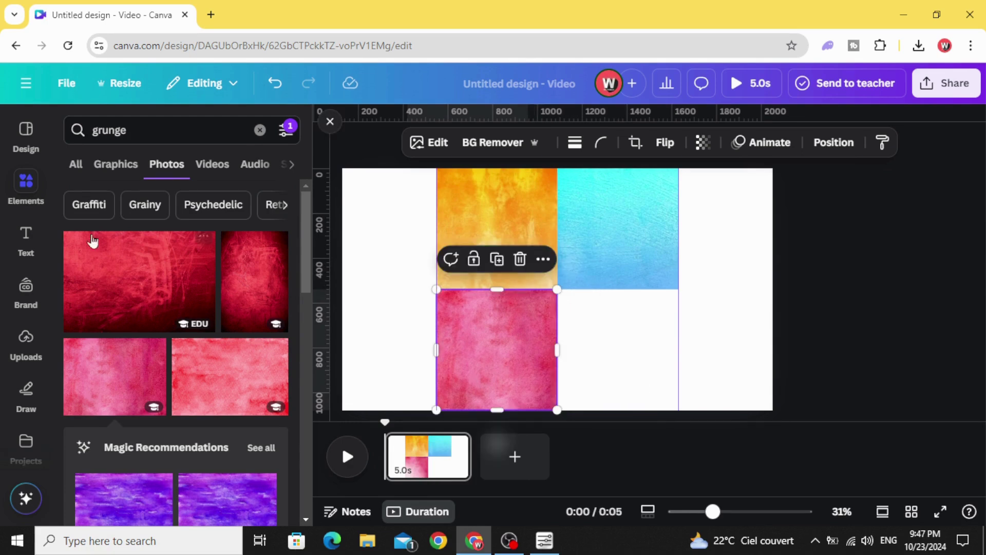
Step: Filter to lime green and fit a green grunge photo into the bottom-right square
{"action": "left_click", "coordinate": [287, 129]}
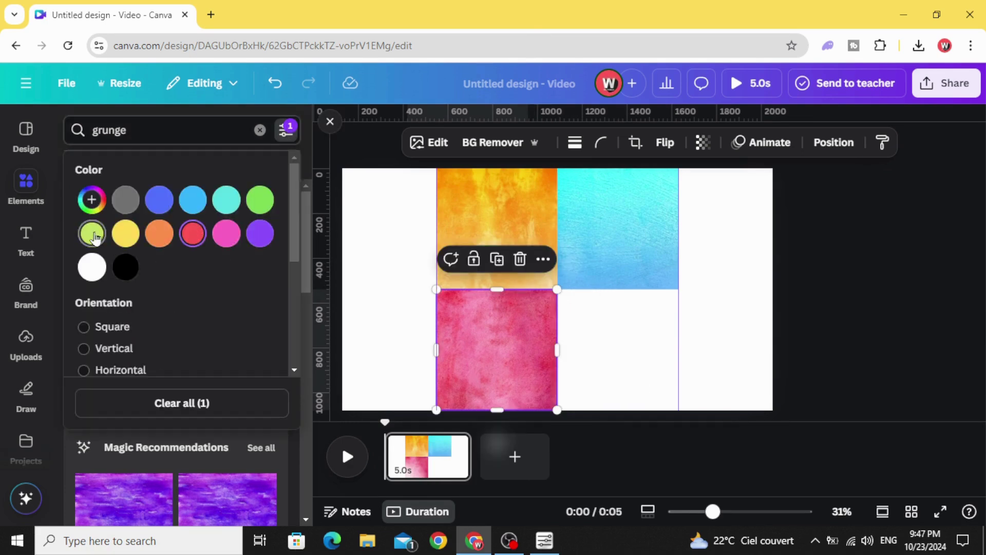
{"action": "left_click", "coordinate": [95, 236]}
{"action": "left_click", "coordinate": [384, 222]}
{"action": "left_click", "coordinate": [154, 279]}
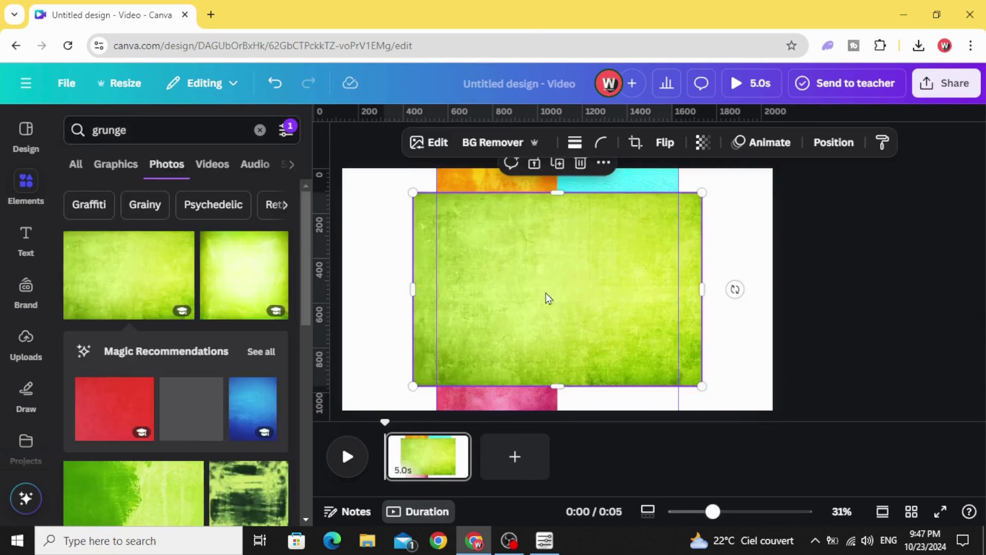
{"action": "left_click_drag", "start_coordinate": [630, 305], "coordinate": [627, 282]}
{"action": "left_click_drag", "start_coordinate": [617, 224], "coordinate": [623, 289]}
{"action": "left_click_drag", "start_coordinate": [844, 357], "coordinate": [678, 354]}
{"action": "left_click", "coordinate": [677, 304]}
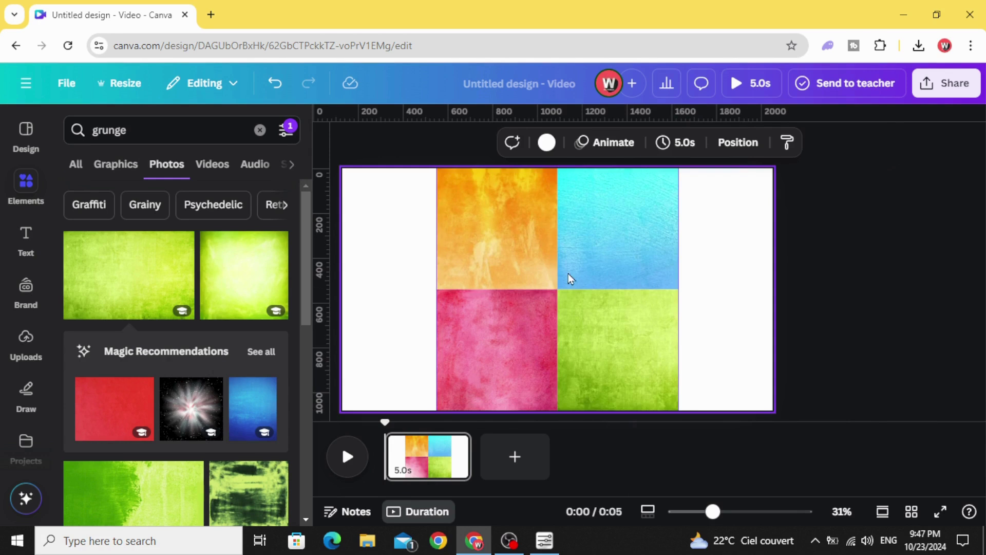
Step: Download the design as an enlarged 4,080×2,295 PNG and check it in the browser's downloads
{"action": "left_click", "coordinate": [944, 85]}
{"action": "scroll", "coordinate": [828, 213], "scroll_direction": "down", "scroll_amount": 2}
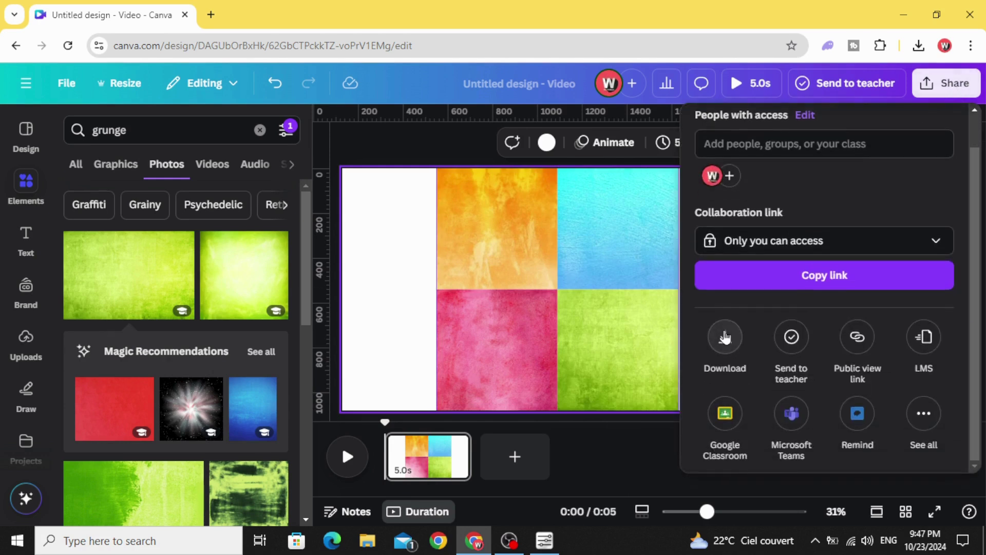
{"action": "left_click", "coordinate": [725, 334]}
{"action": "left_click", "coordinate": [900, 183]}
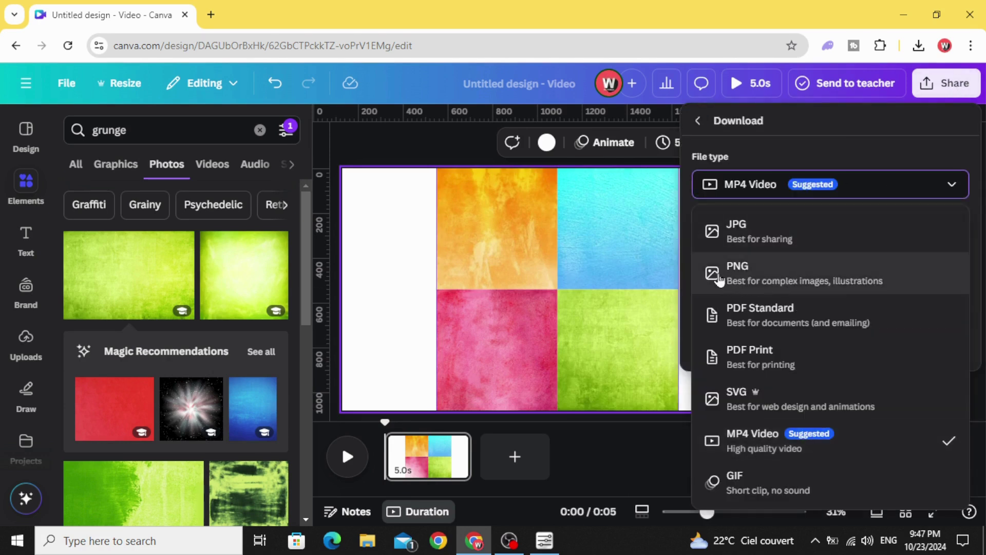
{"action": "left_click", "coordinate": [842, 280]}
{"action": "left_click_drag", "start_coordinate": [740, 235], "coordinate": [842, 239]}
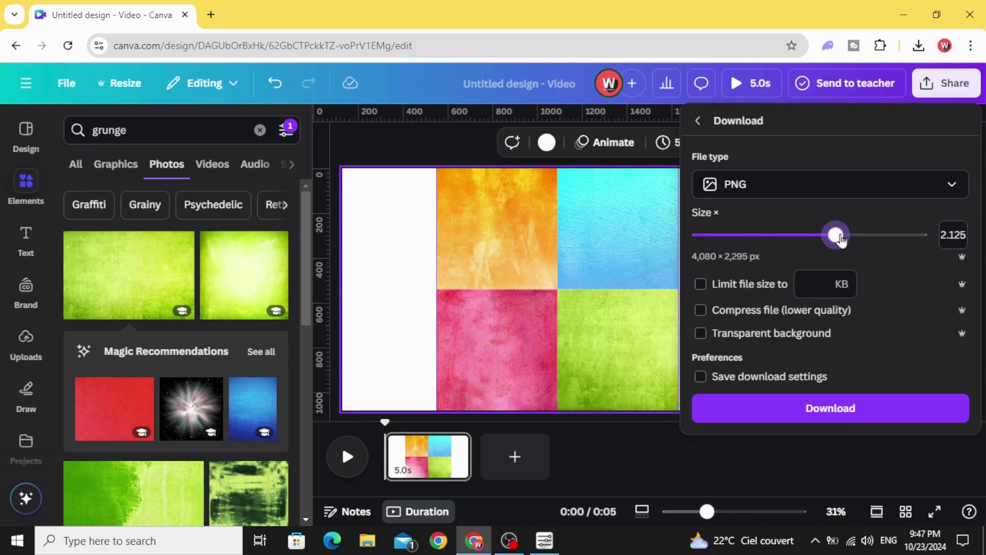
{"action": "left_click", "coordinate": [858, 411]}
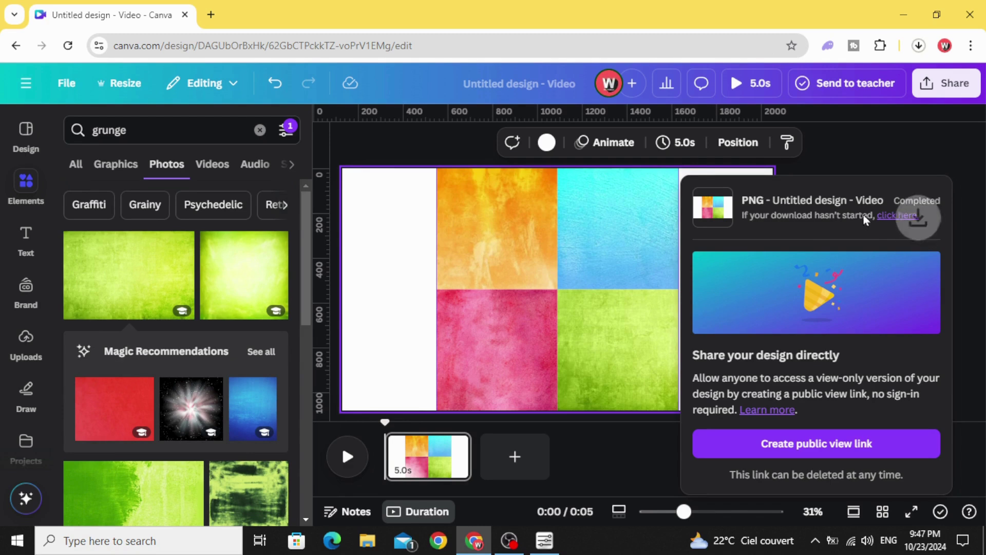
{"action": "left_click", "coordinate": [920, 47]}
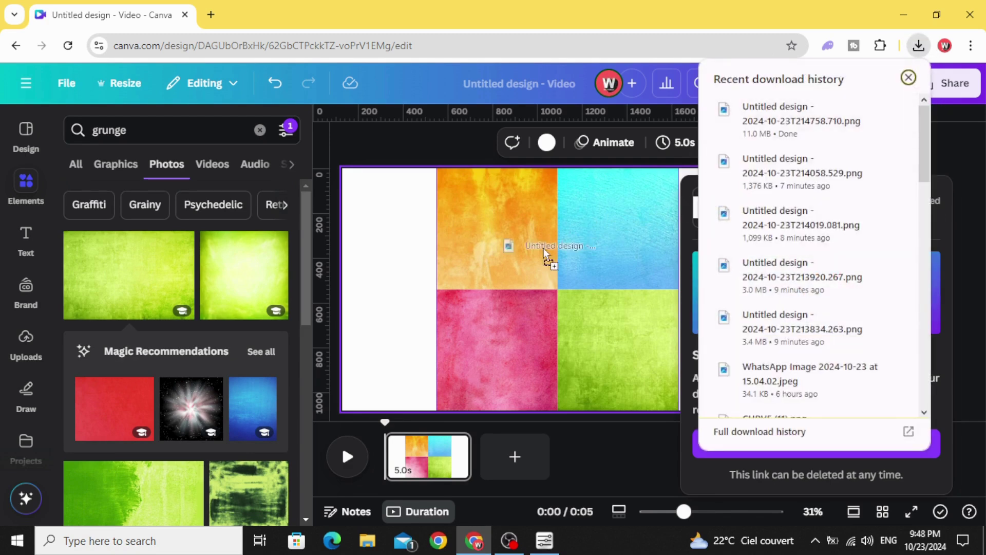
Step: Delete the four orange, blue, pink and green squares from the page
{"action": "left_click", "coordinate": [23, 345]}
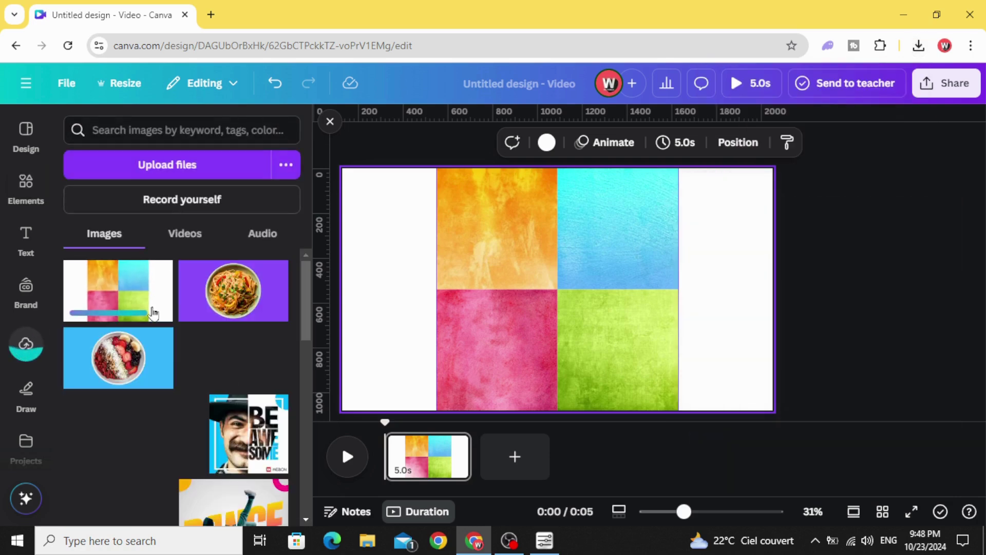
{"action": "left_click", "coordinate": [517, 245]}
{"action": "left_click", "coordinate": [520, 321]}
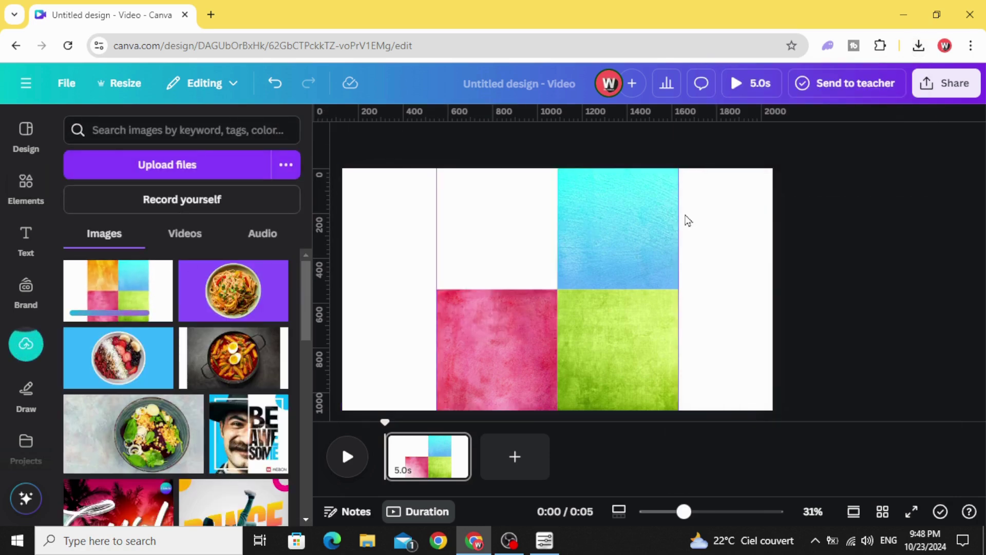
{"action": "left_click_drag", "start_coordinate": [730, 217], "coordinate": [437, 365]}
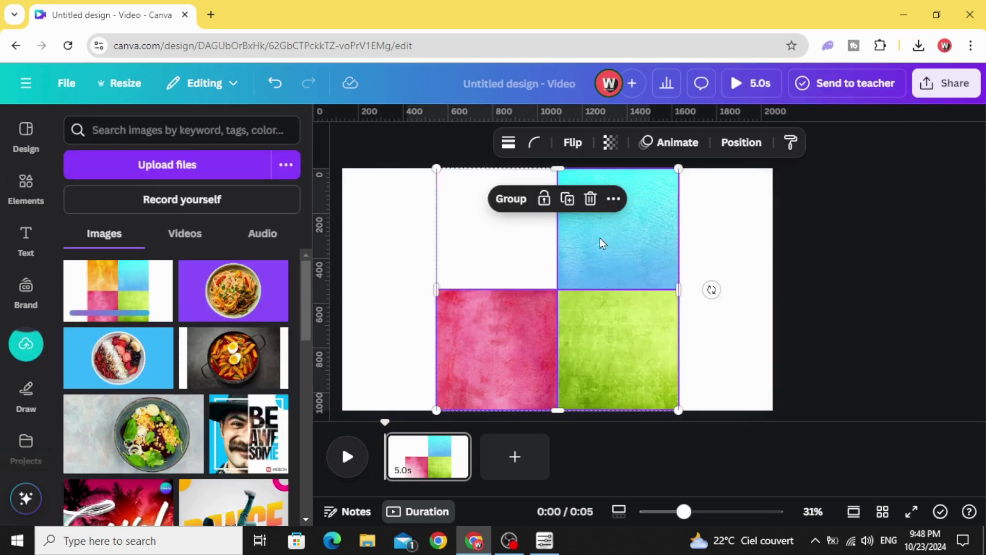
{"action": "left_click", "coordinate": [591, 199]}
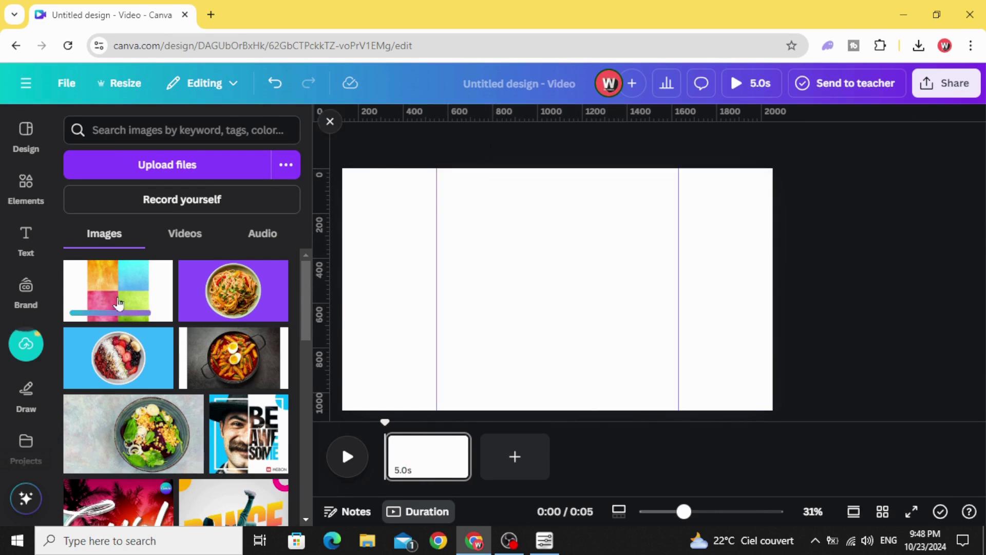
Step: Place the uploaded colour-grid PNG, enlarge it past the page edges and tilt it about -26°
{"action": "left_click_drag", "start_coordinate": [118, 301], "coordinate": [410, 213]}
{"action": "left_click_drag", "start_coordinate": [636, 318], "coordinate": [904, 462]}
{"action": "left_click_drag", "start_coordinate": [616, 309], "coordinate": [667, 385]}
{"action": "left_click_drag", "start_coordinate": [409, 221], "coordinate": [245, 114]}
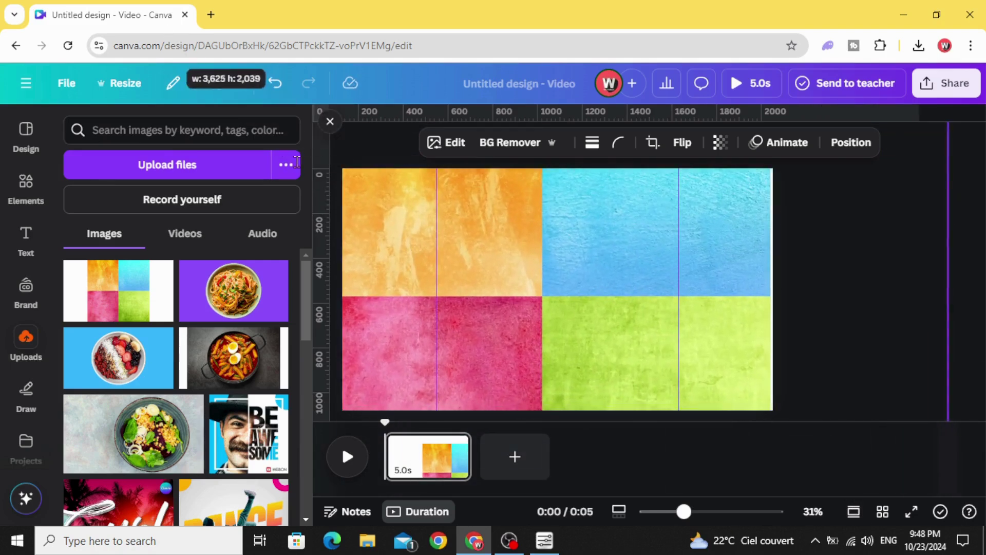
{"action": "left_click_drag", "start_coordinate": [442, 298], "coordinate": [605, 387]}
{"action": "left_click_drag", "start_coordinate": [684, 511], "coordinate": [648, 511]}
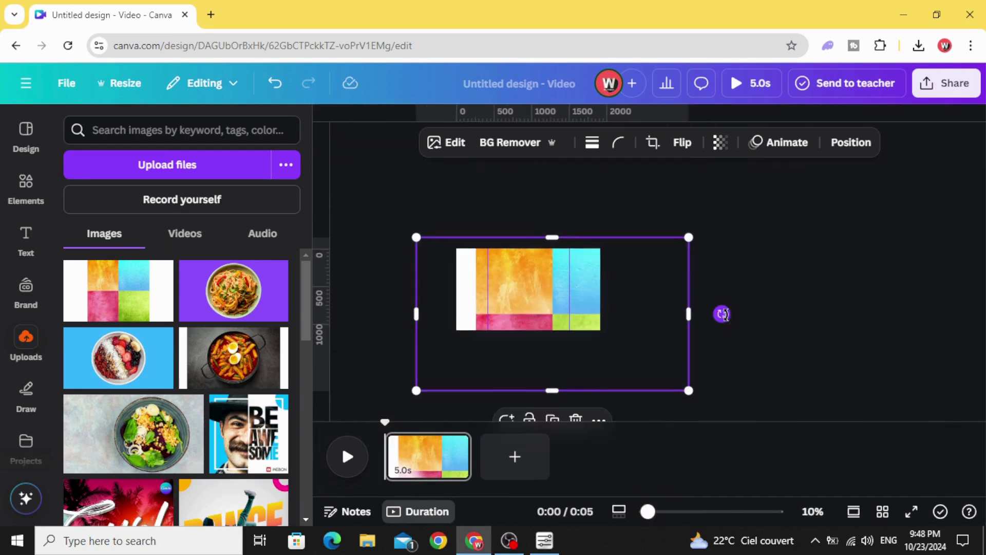
{"action": "left_click_drag", "start_coordinate": [723, 313], "coordinate": [720, 243]}
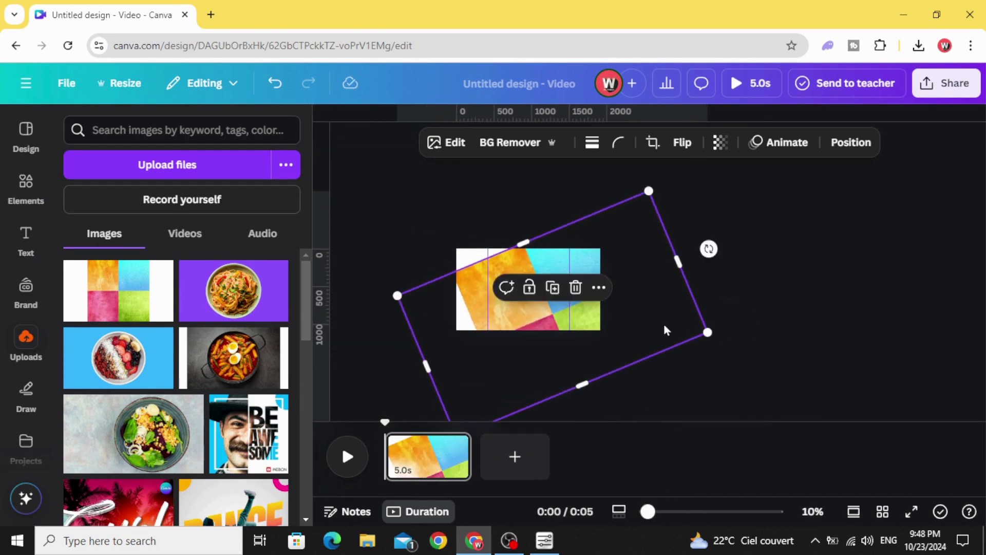
{"action": "mouse_move", "coordinate": [666, 330]}
{"action": "left_mouse_down"}
{"action": "mouse_move", "coordinate": [663, 303]}
{"action": "mouse_move", "coordinate": [666, 313]}
{"action": "left_mouse_up"}
Step: Add the pasta and pasta-in-pan photos, remove their backgrounds and shrink them toward the right edge
{"action": "left_click", "coordinate": [23, 341]}
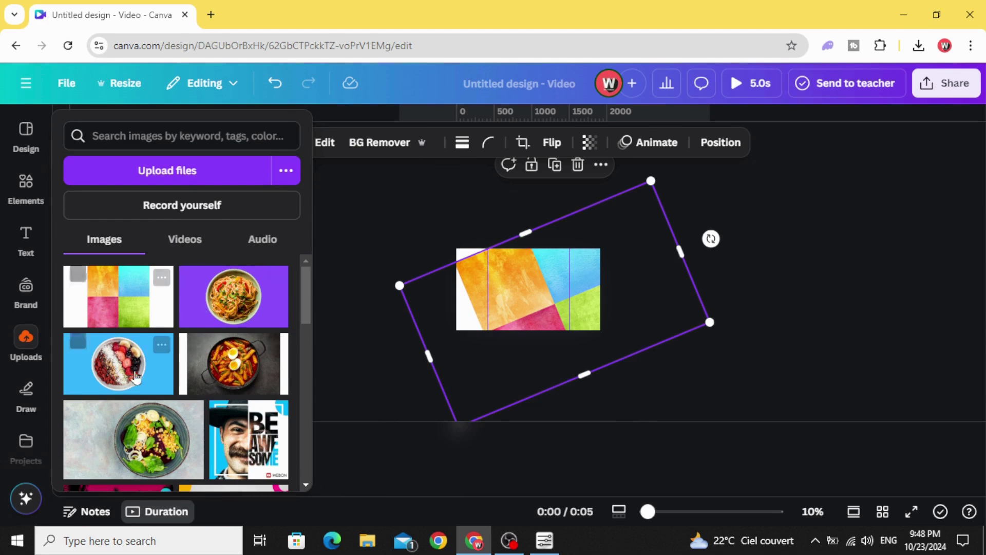
{"action": "left_click", "coordinate": [233, 297]}
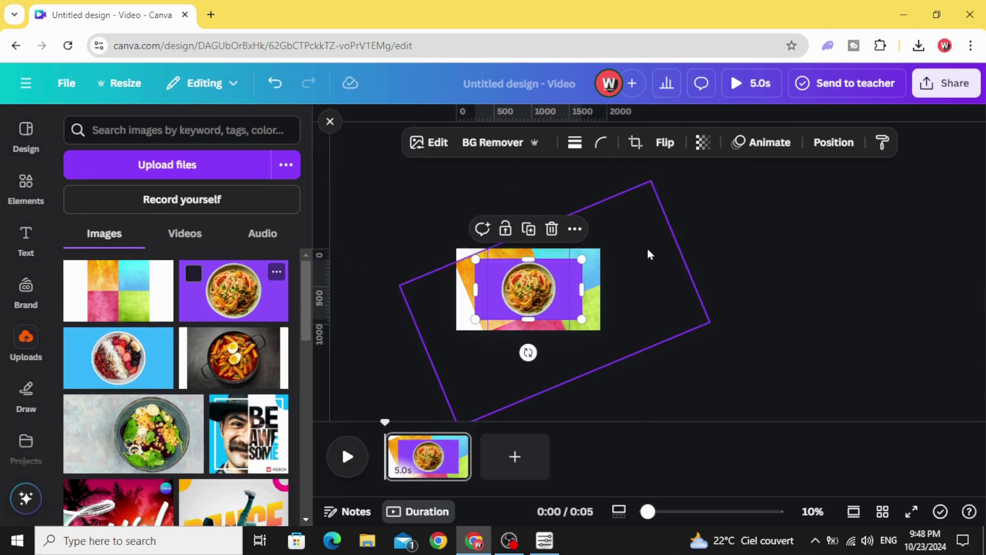
{"action": "left_click", "coordinate": [491, 144]}
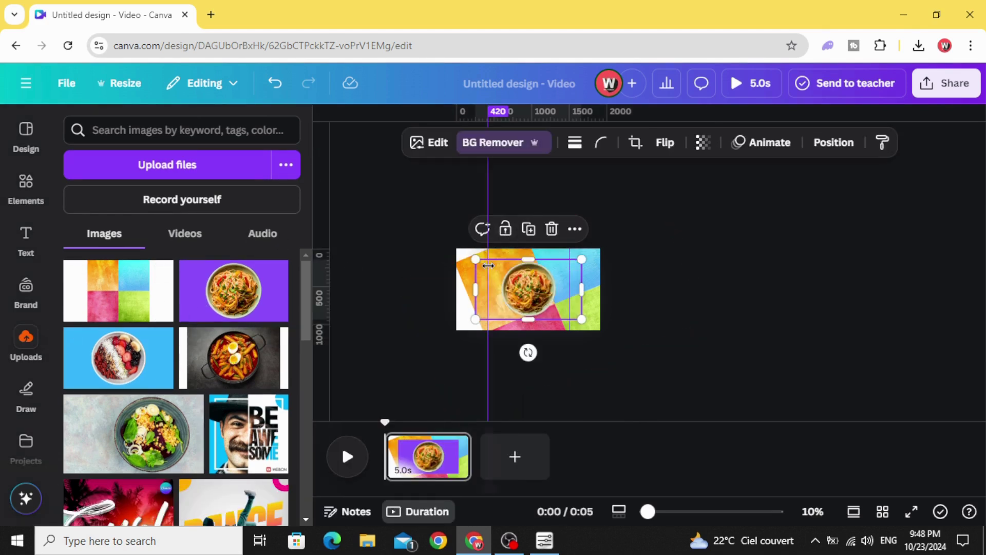
{"action": "left_click_drag", "start_coordinate": [472, 260], "coordinate": [585, 280]}
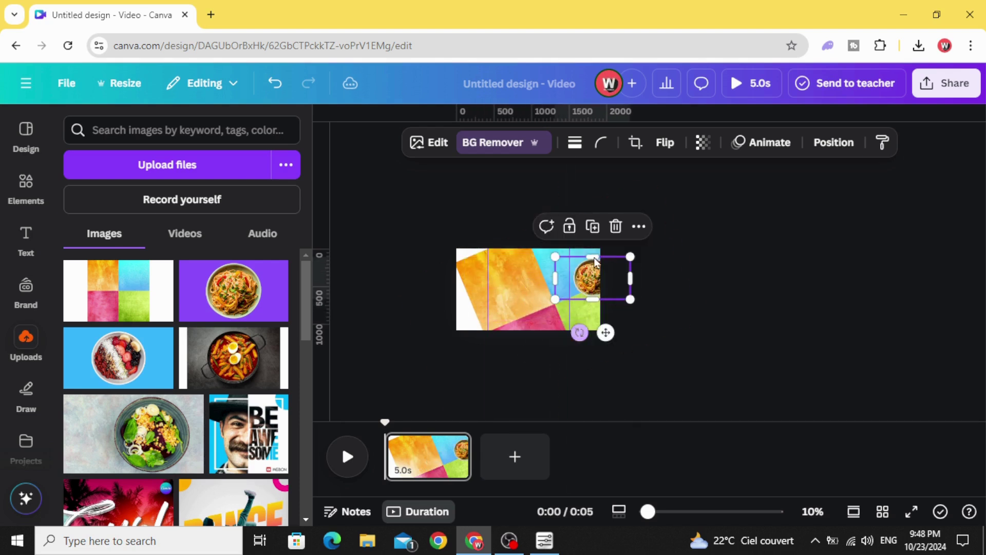
{"action": "left_click", "coordinate": [234, 358]}
{"action": "left_click", "coordinate": [492, 142]}
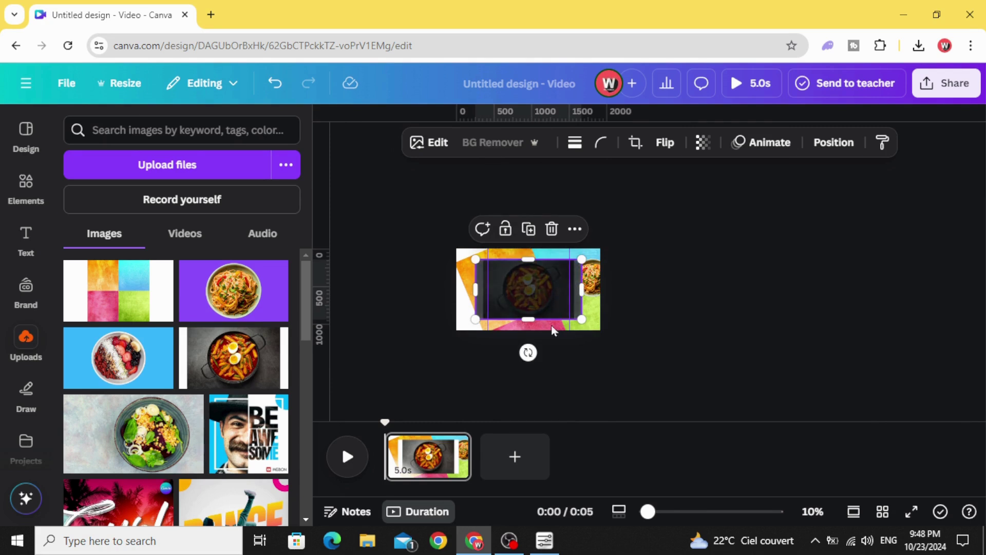
{"action": "left_click_drag", "start_coordinate": [475, 260], "coordinate": [599, 323]}
Step: Add the berry bowl and salad photos with backgrounds removed, shrunk along the right edge
{"action": "left_click", "coordinate": [118, 358]}
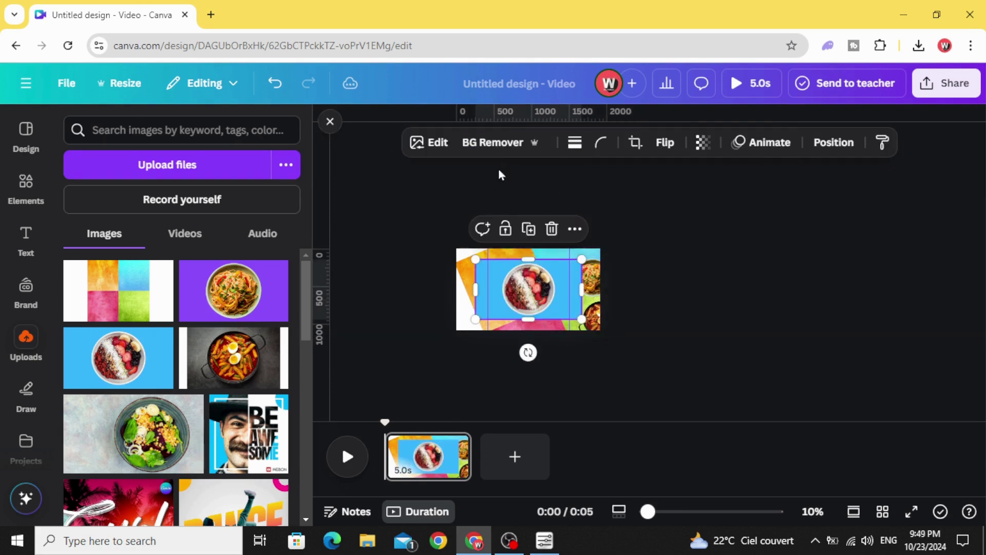
{"action": "left_click", "coordinate": [497, 141]}
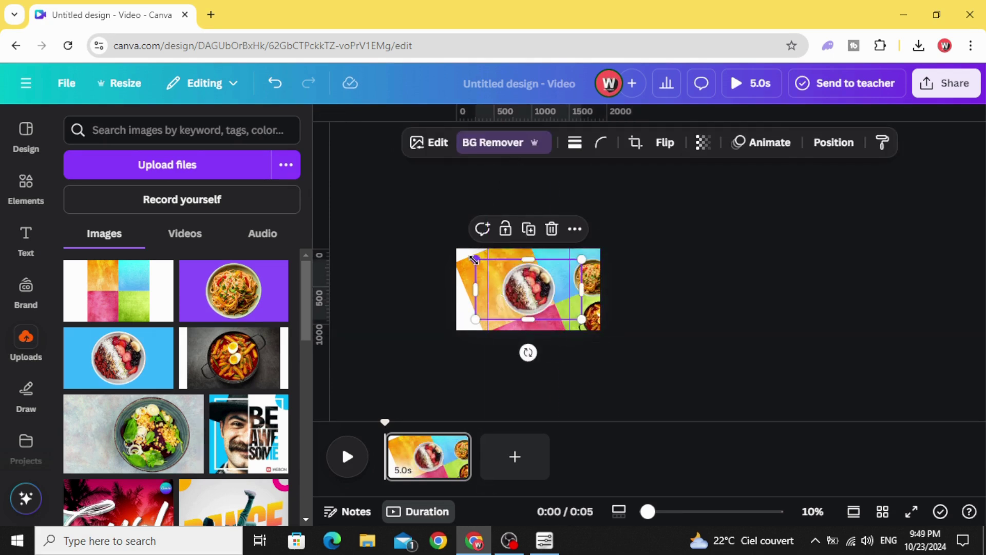
{"action": "left_click_drag", "start_coordinate": [475, 259], "coordinate": [604, 299]}
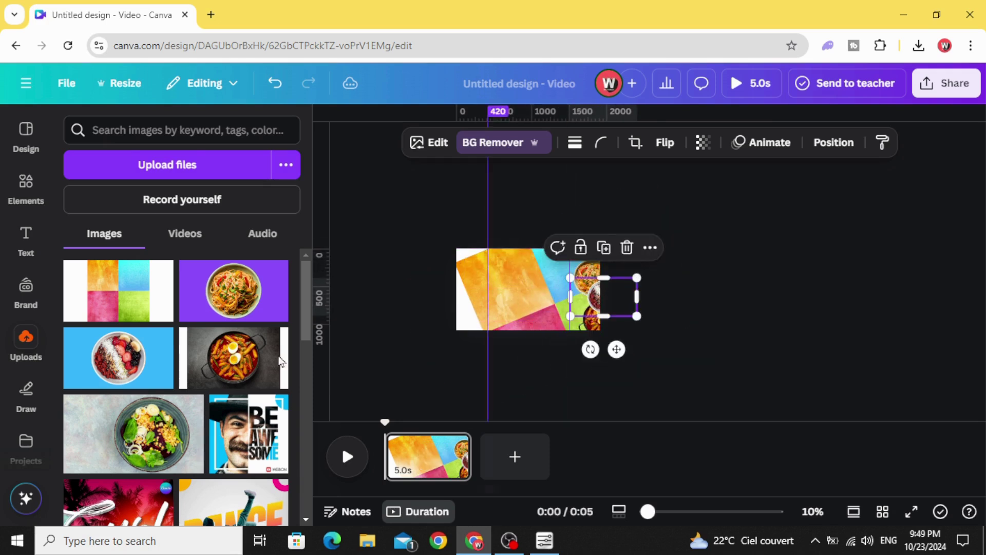
{"action": "left_click", "coordinate": [153, 440]}
{"action": "left_click", "coordinate": [492, 143]}
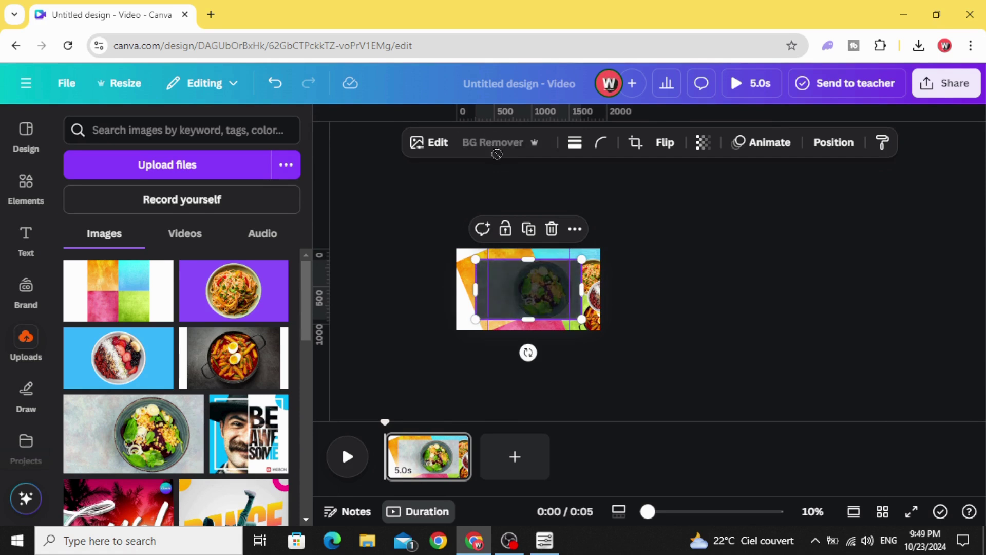
{"action": "left_click_drag", "start_coordinate": [475, 259], "coordinate": [577, 257]}
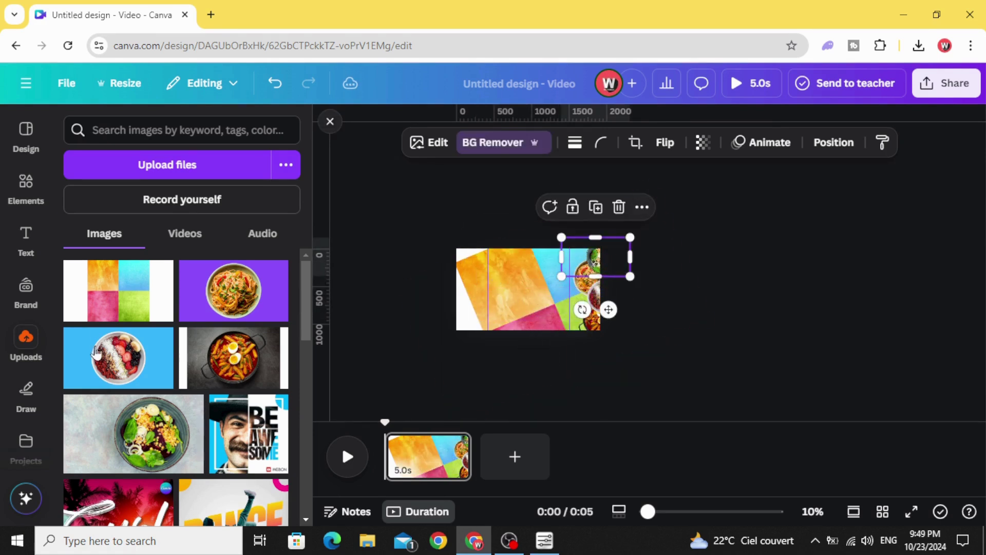
Step: Add a FOOD heading in Zuume Rough Bold with white text
{"action": "left_click", "coordinate": [25, 240]}
{"action": "left_click", "coordinate": [282, 277]}
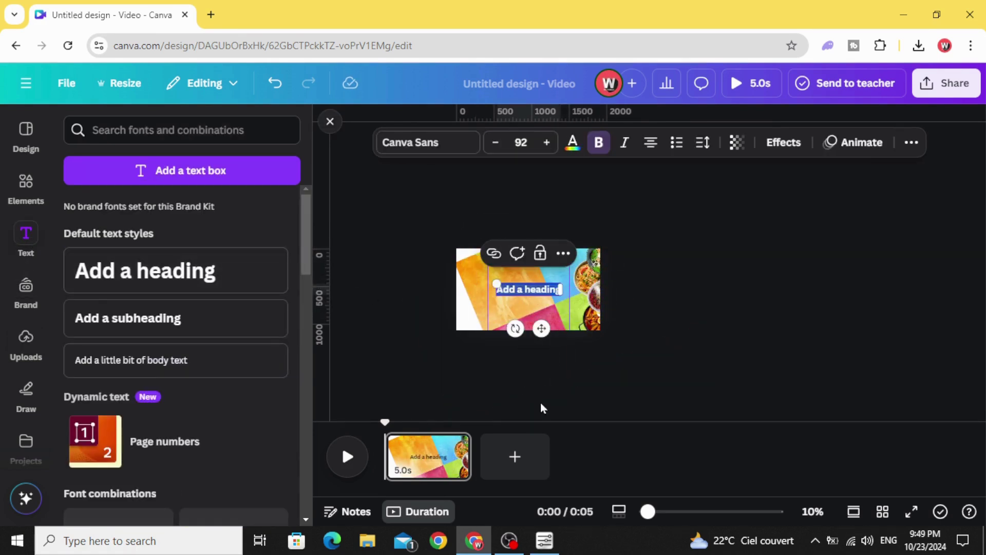
{"action": "double_click", "coordinate": [514, 290]}
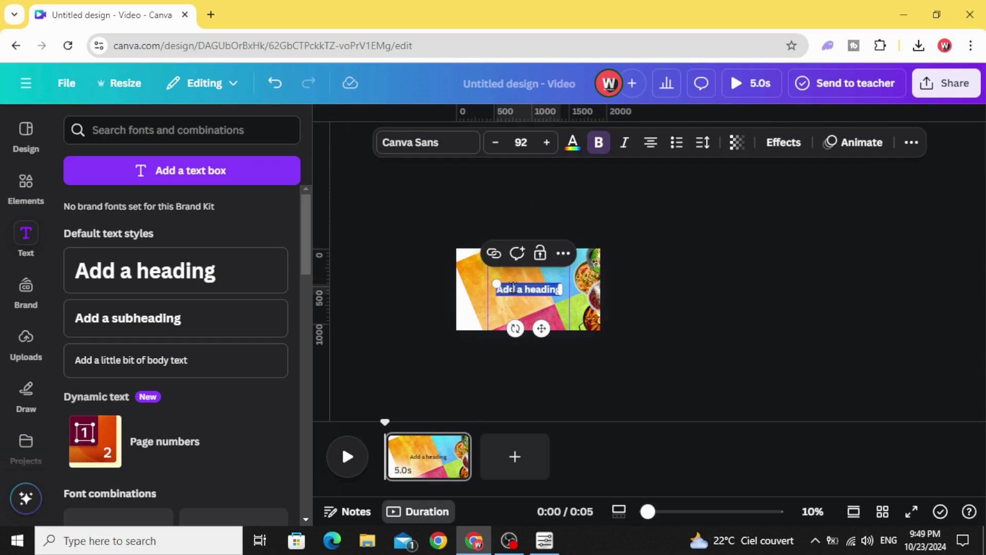
{"action": "key", "text": "BackSpace"}
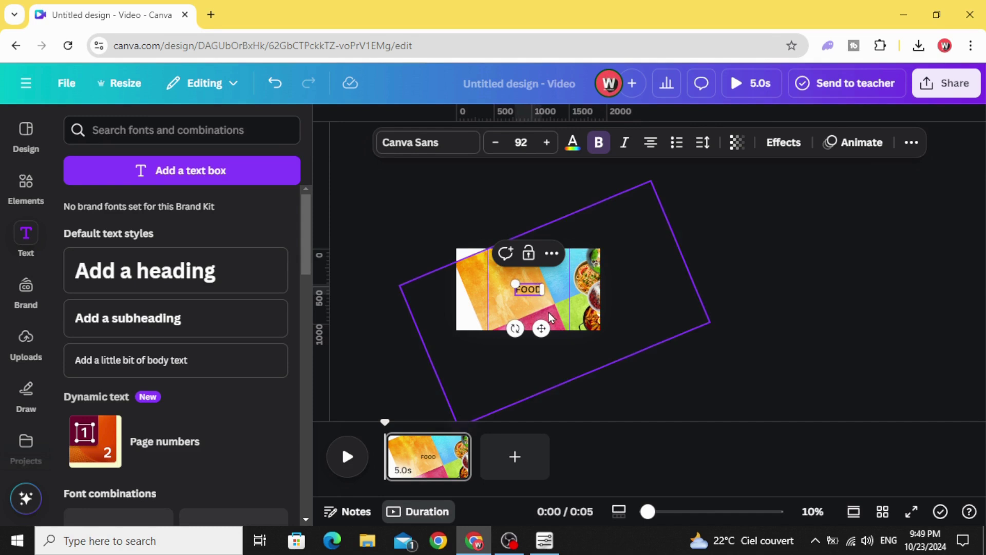
{"action": "left_click", "coordinate": [442, 146]}
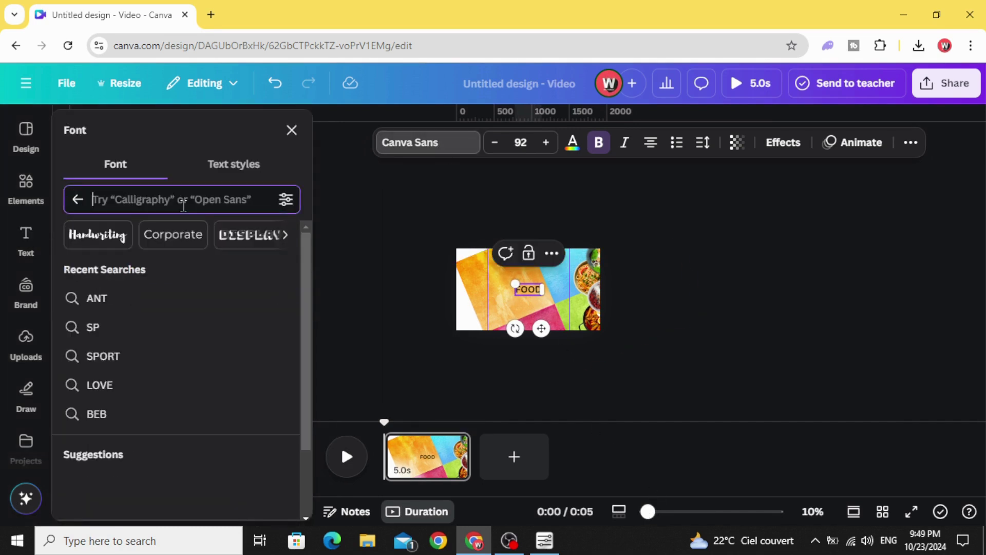
{"action": "type", "text": "ZUU"}
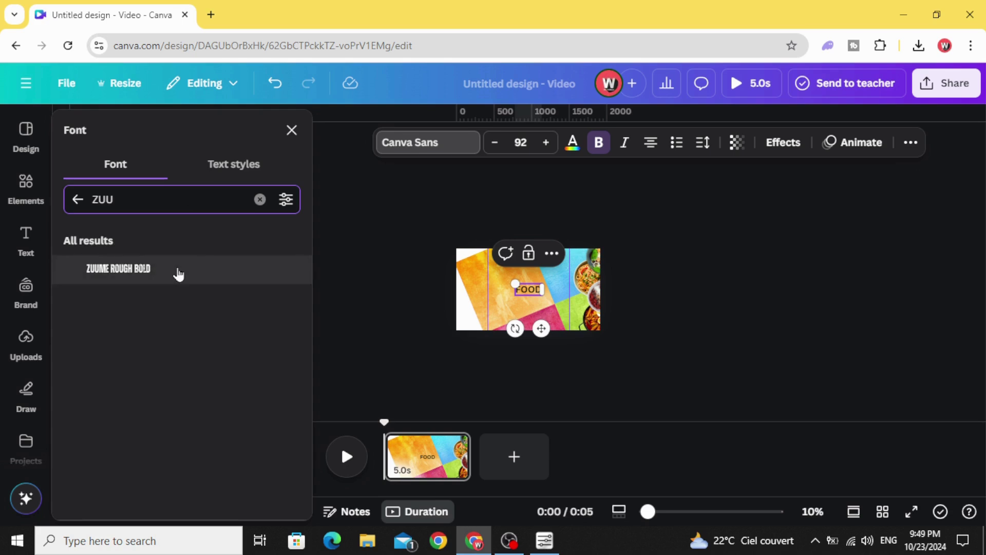
{"action": "left_click", "coordinate": [178, 272]}
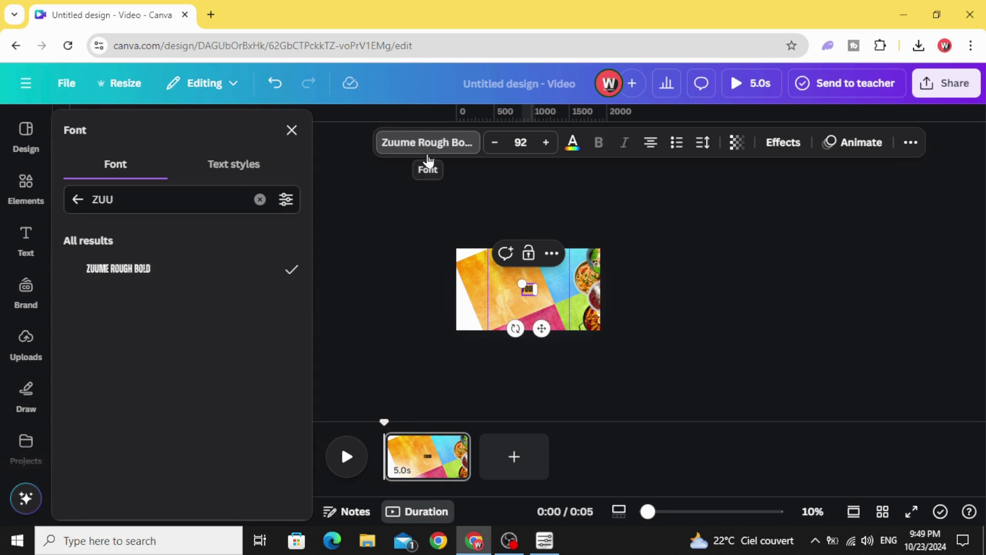
{"action": "left_click", "coordinate": [570, 147]}
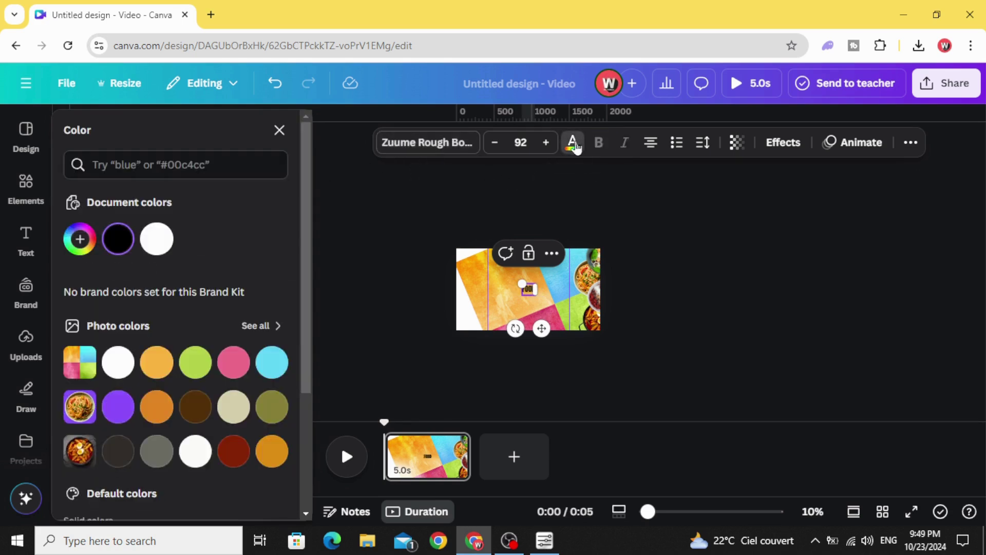
{"action": "left_click", "coordinate": [165, 247]}
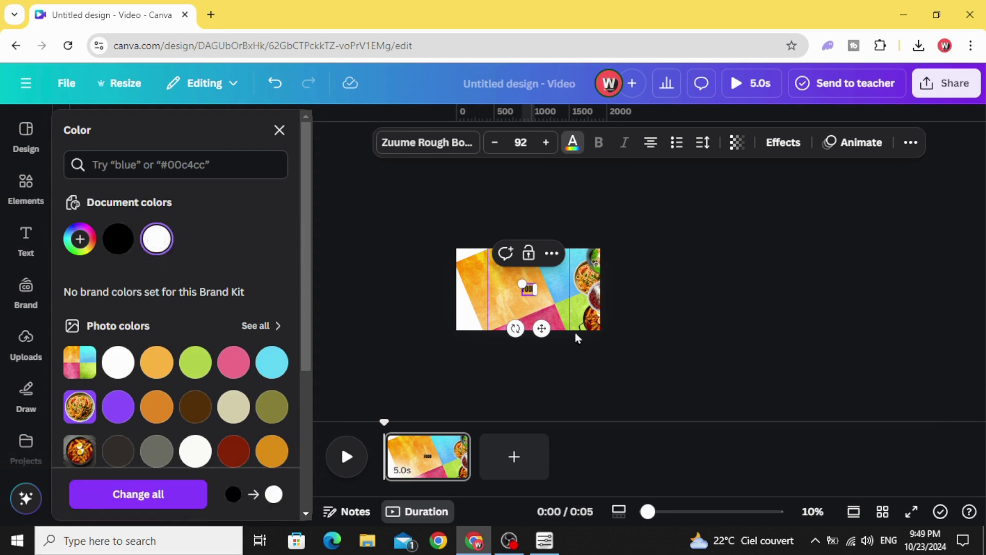
{"action": "key", "text": "Escape"}
Step: Enlarge FOOD, give it a Lift effect at intensity 100 and move it to the left edge
{"action": "left_click_drag", "start_coordinate": [523, 283], "coordinate": [498, 264]}
{"action": "left_click", "coordinate": [573, 145]}
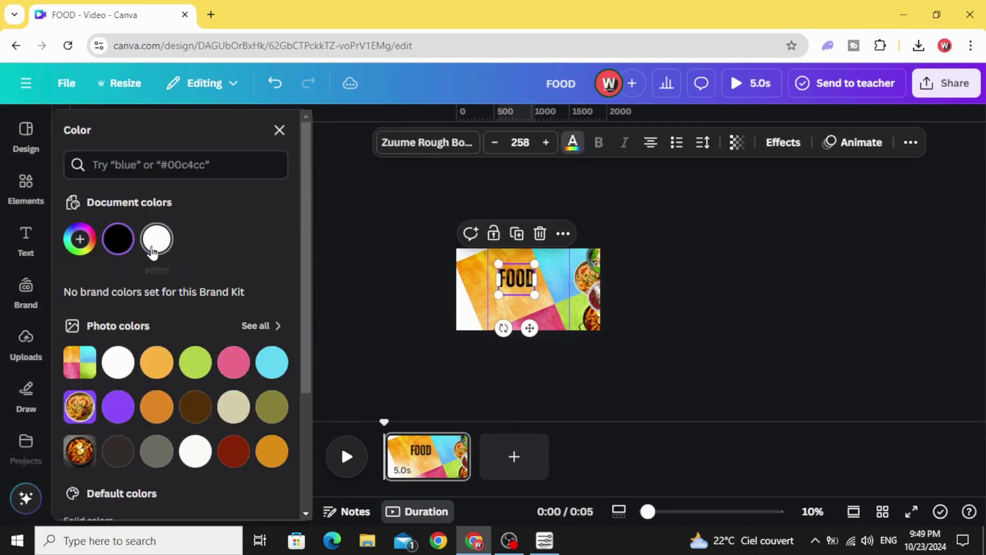
{"action": "left_click", "coordinate": [155, 241]}
{"action": "left_click_drag", "start_coordinate": [535, 297], "coordinate": [539, 300]}
{"action": "left_click", "coordinate": [785, 143]}
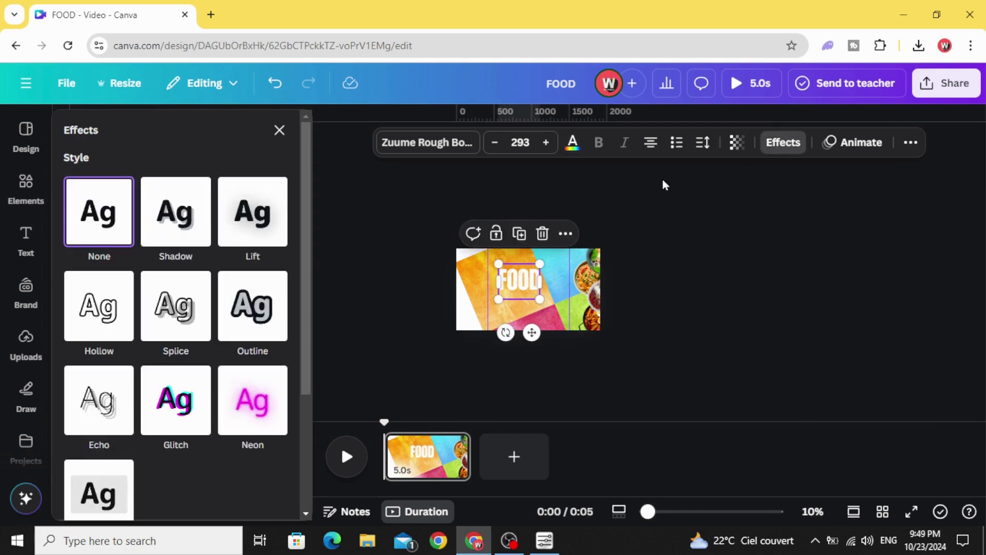
{"action": "left_click", "coordinate": [254, 215]}
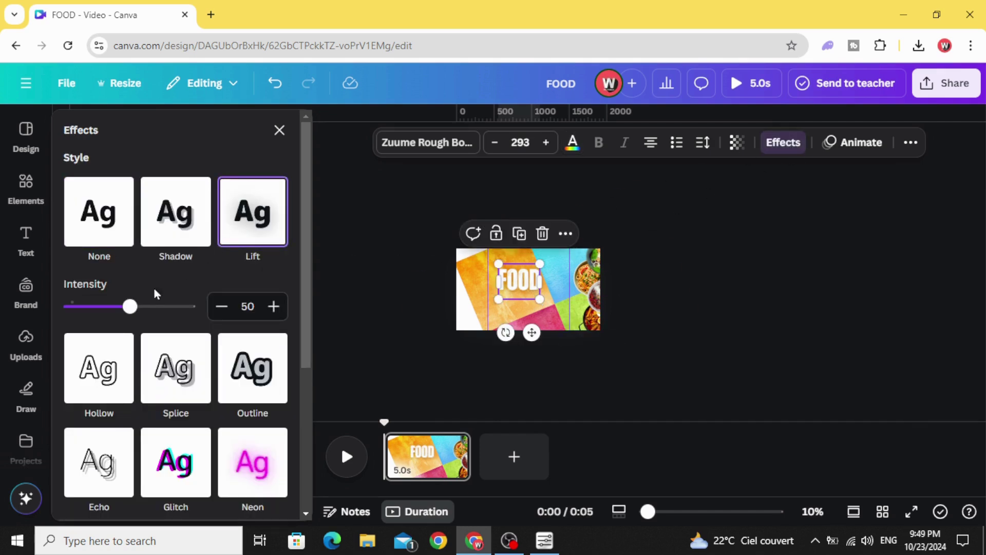
{"action": "left_click_drag", "start_coordinate": [131, 307], "coordinate": [215, 325]}
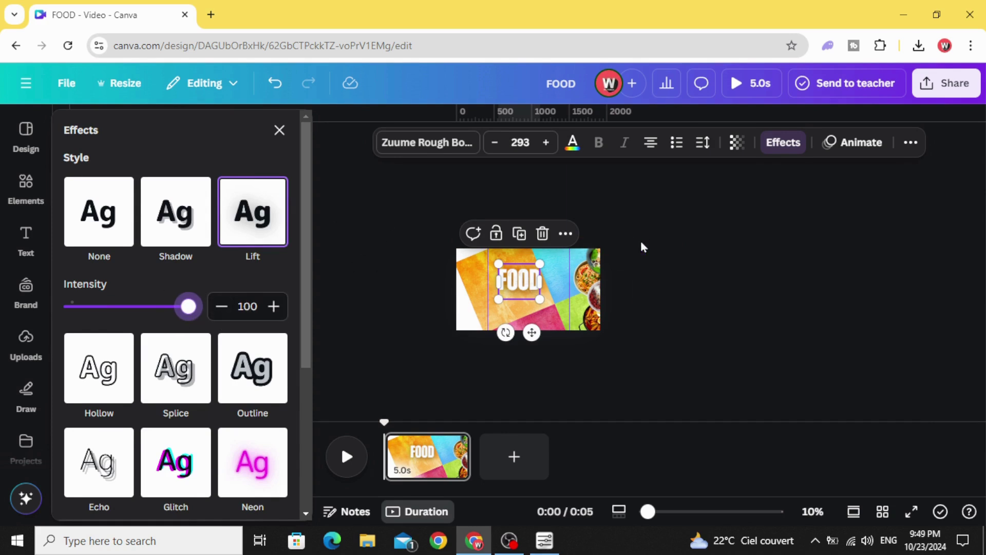
{"action": "left_click", "coordinate": [673, 230]}
{"action": "left_click_drag", "start_coordinate": [520, 284], "coordinate": [460, 284]}
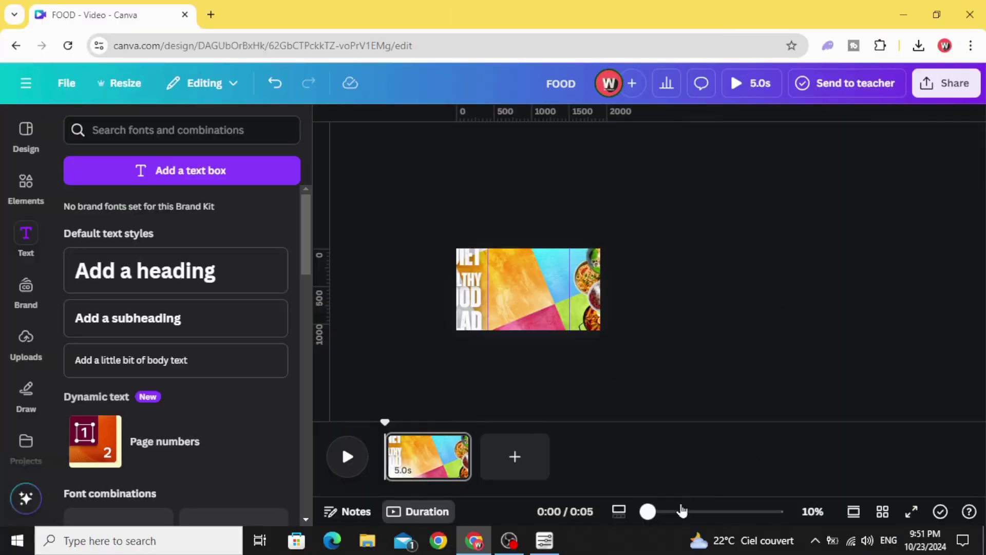
Step: Move the fruit bowl image onto the middle of the page and enlarge it
{"action": "left_click_drag", "start_coordinate": [648, 511], "coordinate": [668, 511]}
{"action": "left_click", "coordinate": [658, 311]}
{"action": "mouse_move", "coordinate": [659, 313]}
{"action": "left_mouse_down"}
{"action": "mouse_move", "coordinate": [599, 307]}
{"action": "mouse_move", "coordinate": [587, 327]}
{"action": "left_mouse_up"}
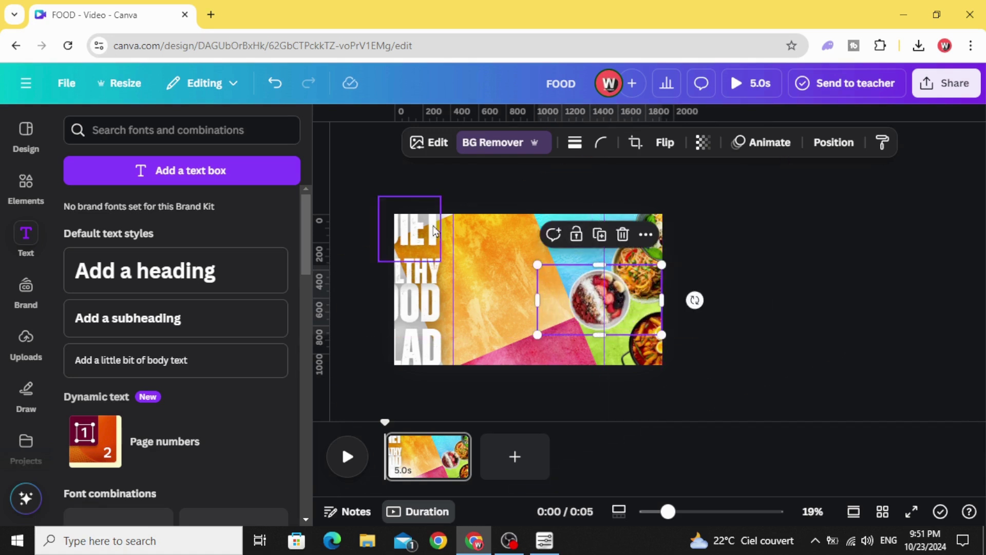
{"action": "left_click_drag", "start_coordinate": [537, 264], "coordinate": [410, 193]}
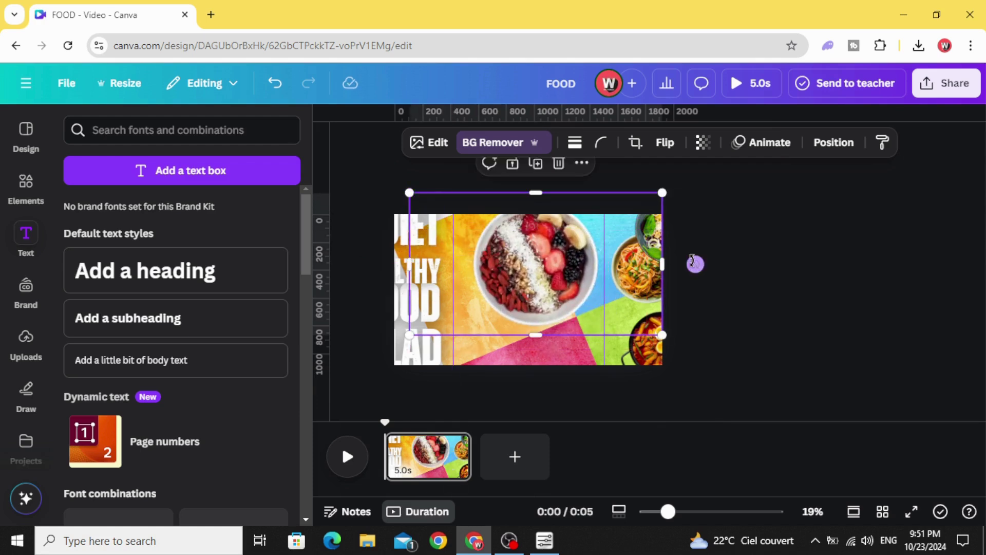
Step: Rotate the colour-grid background to about −57° and enlarge it to cover the page
{"action": "left_click_drag", "start_coordinate": [698, 245], "coordinate": [636, 137]}
{"action": "left_click_drag", "start_coordinate": [538, 292], "coordinate": [494, 244]}
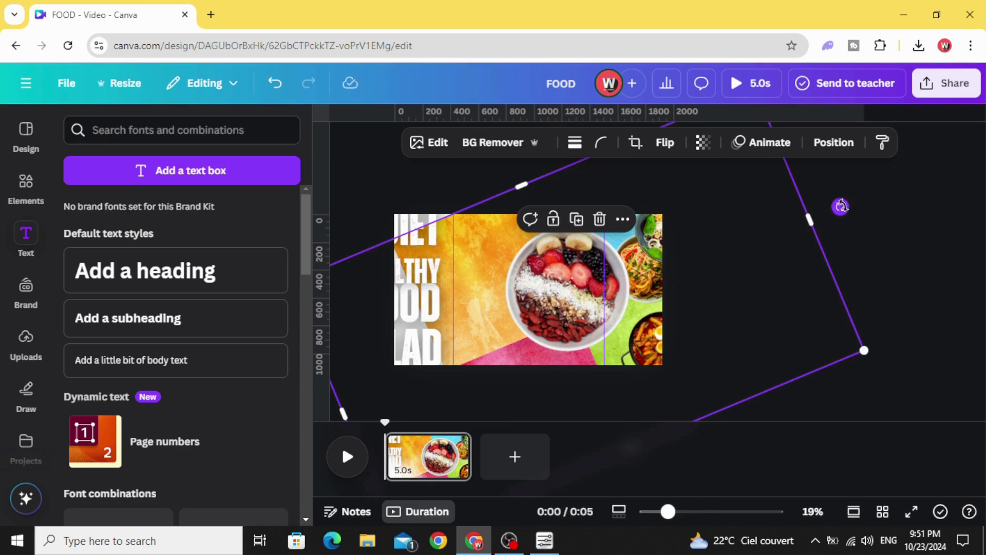
{"action": "left_click_drag", "start_coordinate": [840, 206], "coordinate": [756, 55]}
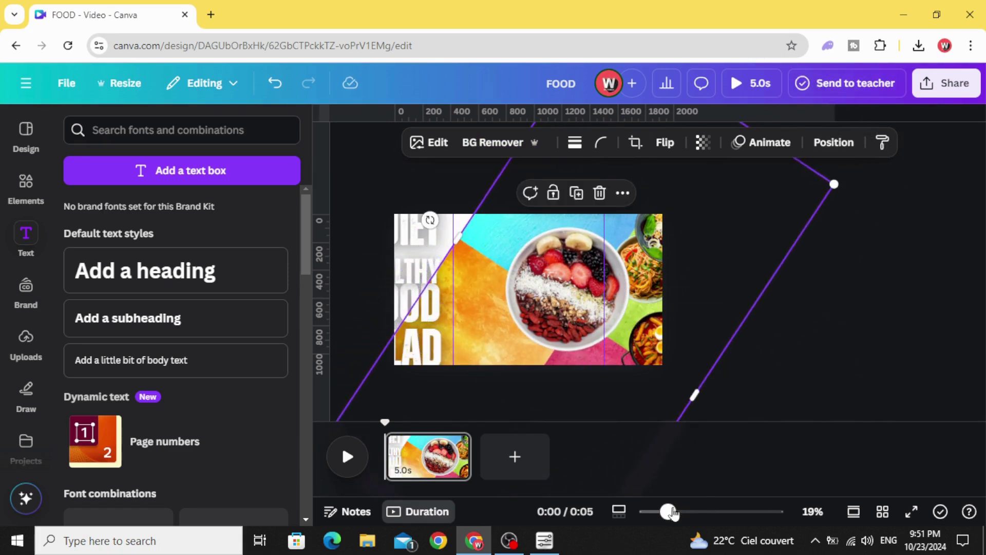
{"action": "left_click_drag", "start_coordinate": [668, 512], "coordinate": [652, 512]}
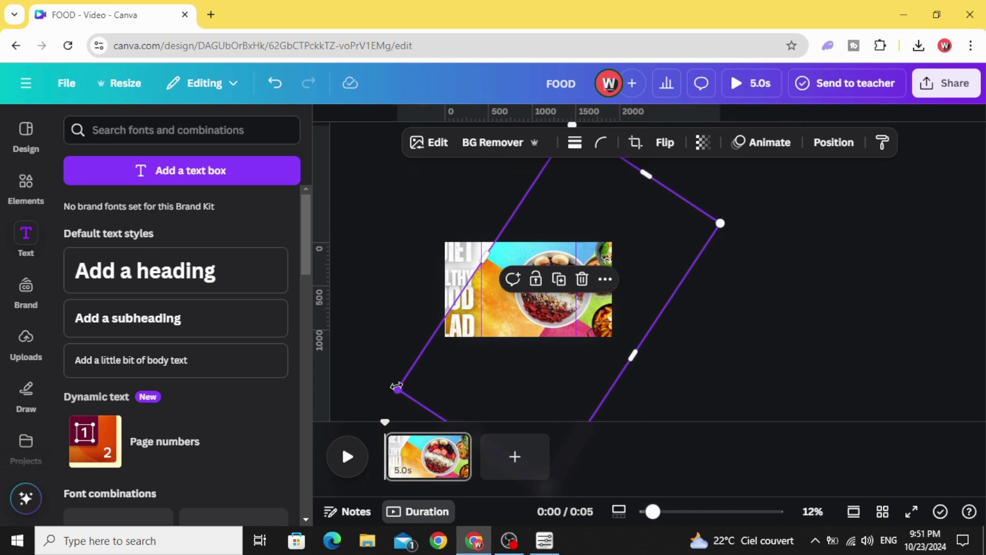
{"action": "left_click_drag", "start_coordinate": [397, 387], "coordinate": [362, 407]}
{"action": "left_click", "coordinate": [384, 286]}
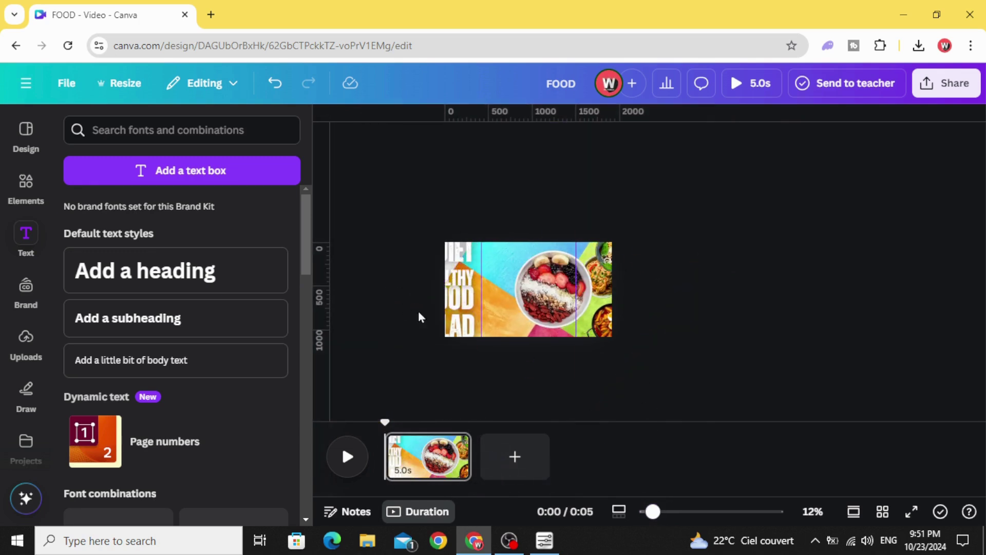
Step: Move the SALAD text to the top beside the bowl and shrink it
{"action": "left_click_drag", "start_coordinate": [453, 327], "coordinate": [487, 254]}
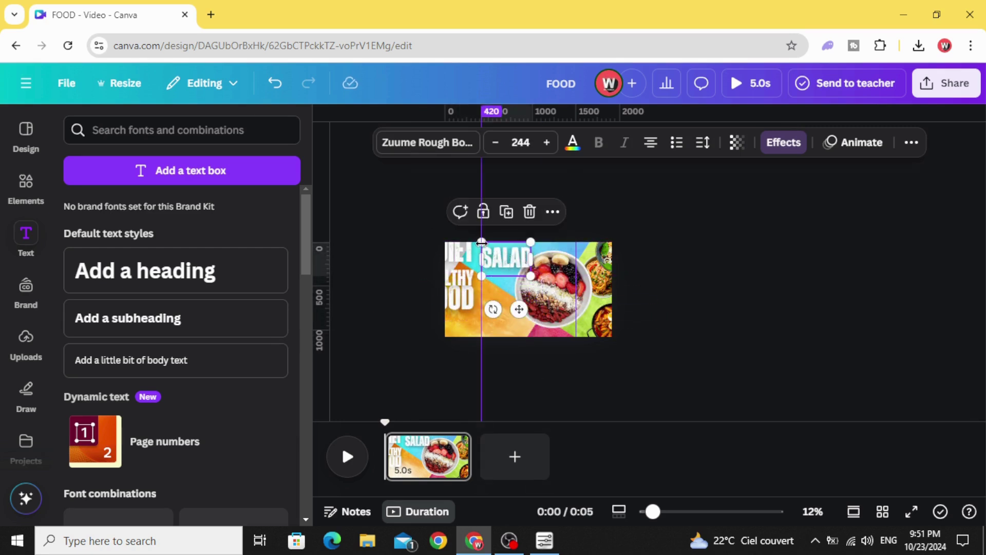
{"action": "left_click_drag", "start_coordinate": [531, 278], "coordinate": [502, 252]}
{"action": "left_click", "coordinate": [452, 446]}
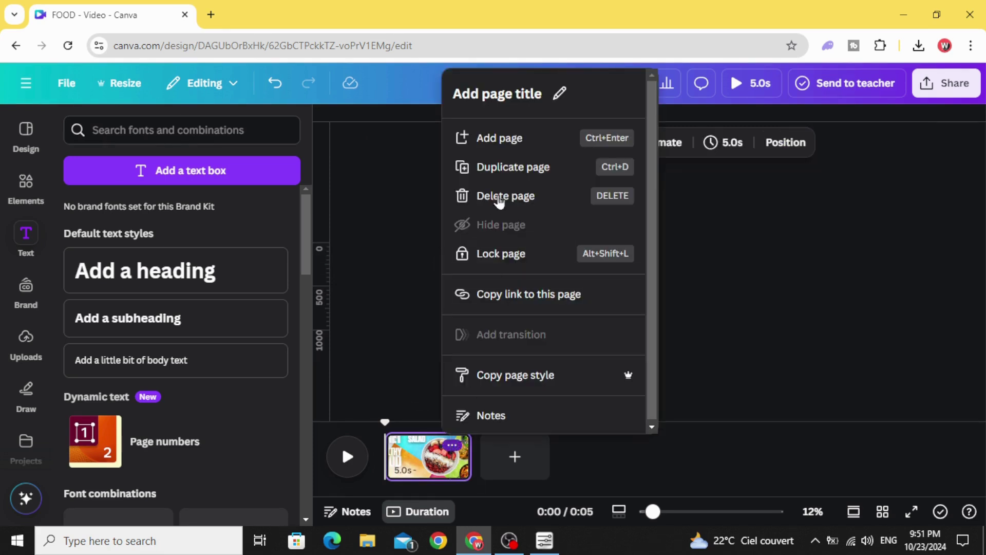
Step: Duplicate the page and rotate the colour-grid background to a new angle
{"action": "left_click", "coordinate": [509, 167]}
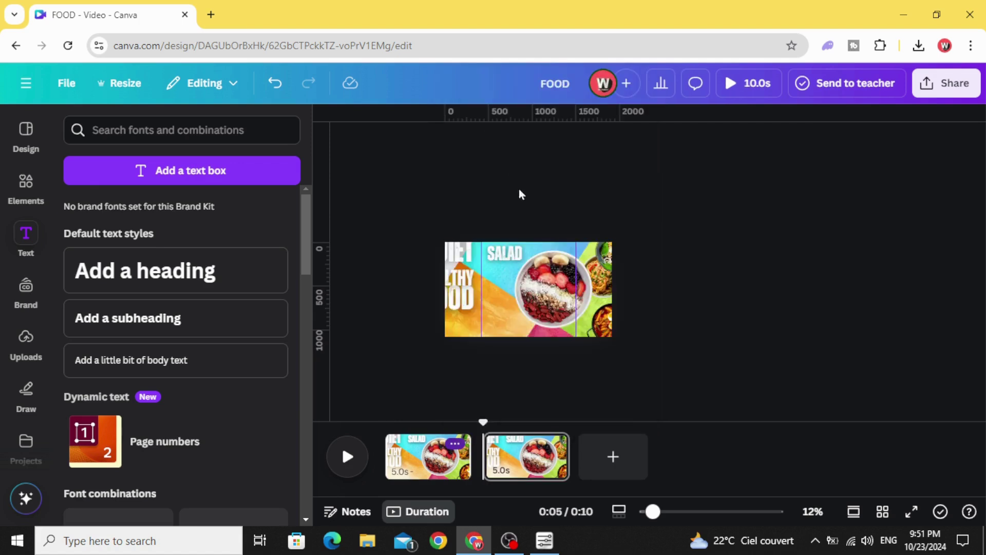
{"action": "left_click", "coordinate": [489, 338]}
{"action": "key", "text": "Escape"}
{"action": "left_click", "coordinate": [554, 233]}
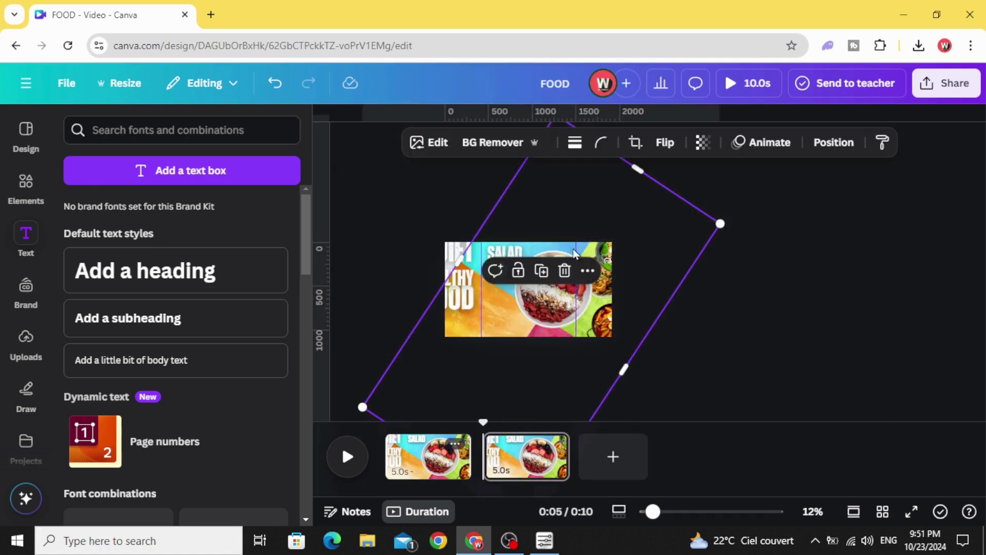
{"action": "left_click_drag", "start_coordinate": [652, 511], "coordinate": [646, 511]}
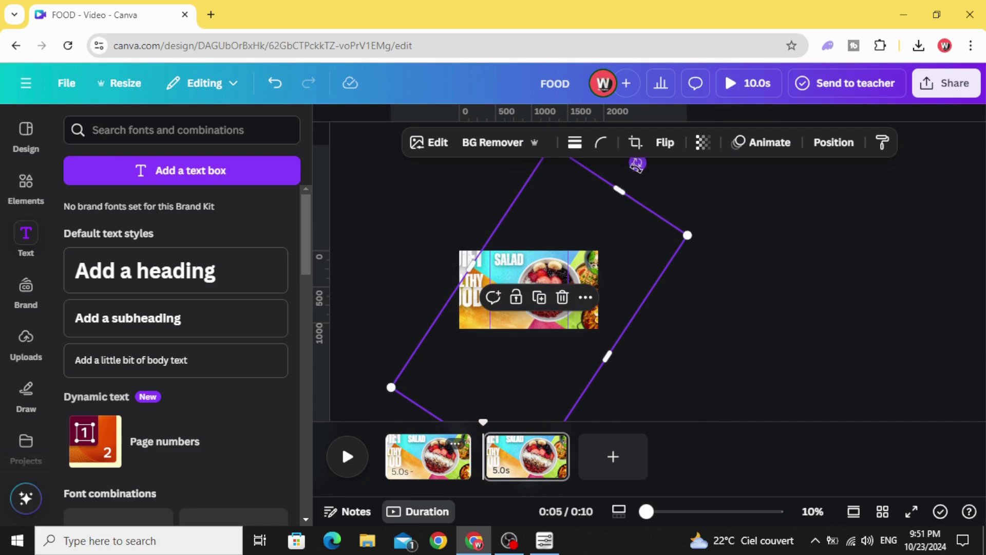
{"action": "left_click_drag", "start_coordinate": [637, 164], "coordinate": [402, 270]}
Step: Turn the diamond food image nearly upright, shrink it and push it mostly off the right edge
{"action": "left_click", "coordinate": [547, 302]}
{"action": "left_click_drag", "start_coordinate": [596, 342], "coordinate": [619, 292]}
{"action": "left_click_drag", "start_coordinate": [514, 220], "coordinate": [535, 263]}
{"action": "left_click_drag", "start_coordinate": [549, 318], "coordinate": [514, 275]}
Step: Rotate the pasta-in-pan photo about 45° and enlarge it; move SALAD bottom-left, FOOD to the top
{"action": "left_click", "coordinate": [576, 325]}
{"action": "left_click_drag", "start_coordinate": [657, 306], "coordinate": [650, 223]}
{"action": "left_click_drag", "start_coordinate": [509, 325], "coordinate": [484, 330]}
{"action": "left_click_drag", "start_coordinate": [559, 322], "coordinate": [554, 312]}
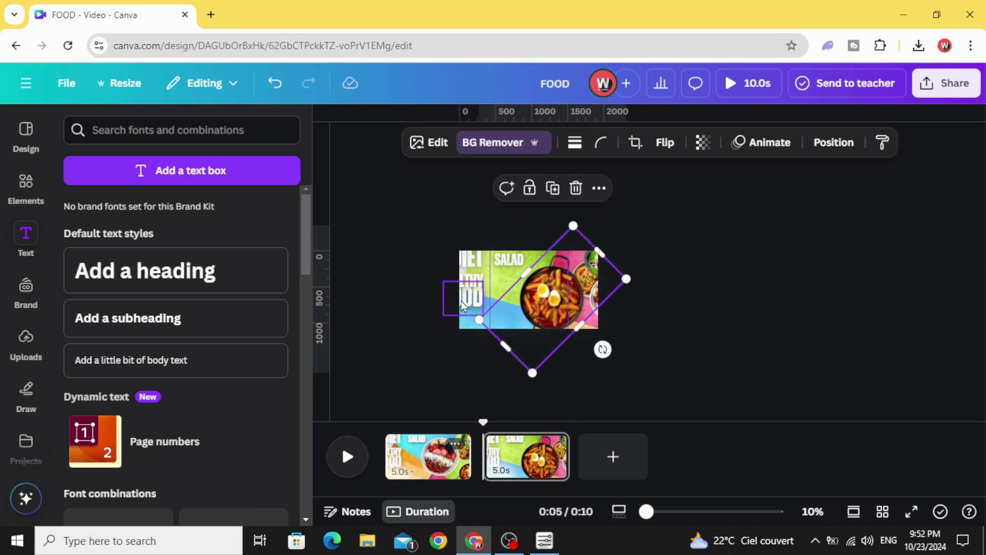
{"action": "left_click_drag", "start_coordinate": [511, 270], "coordinate": [468, 333]}
{"action": "left_click_drag", "start_coordinate": [458, 300], "coordinate": [531, 267]}
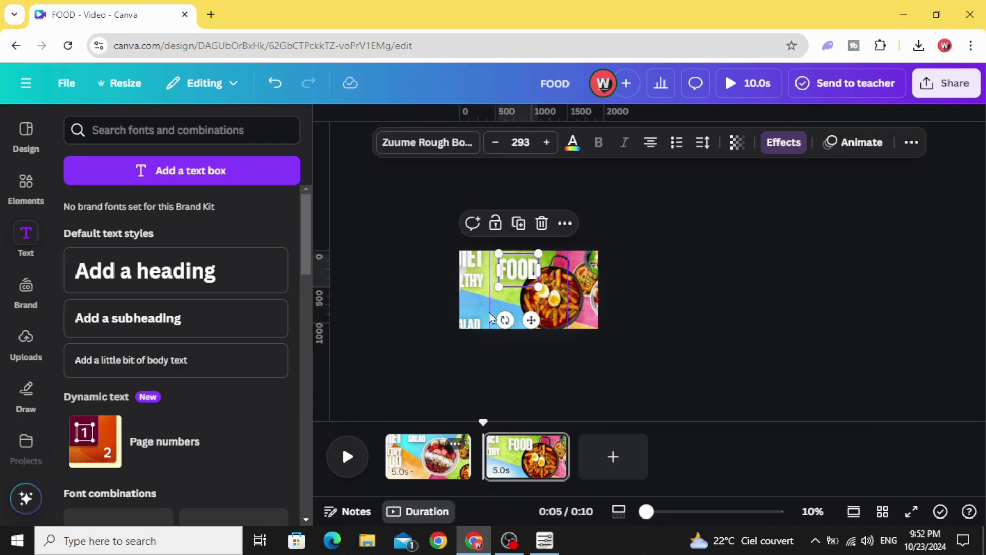
Step: Duplicate page 2, then shrink the diamond image and tilt it upright at the lower right
{"action": "left_click", "coordinate": [553, 443]}
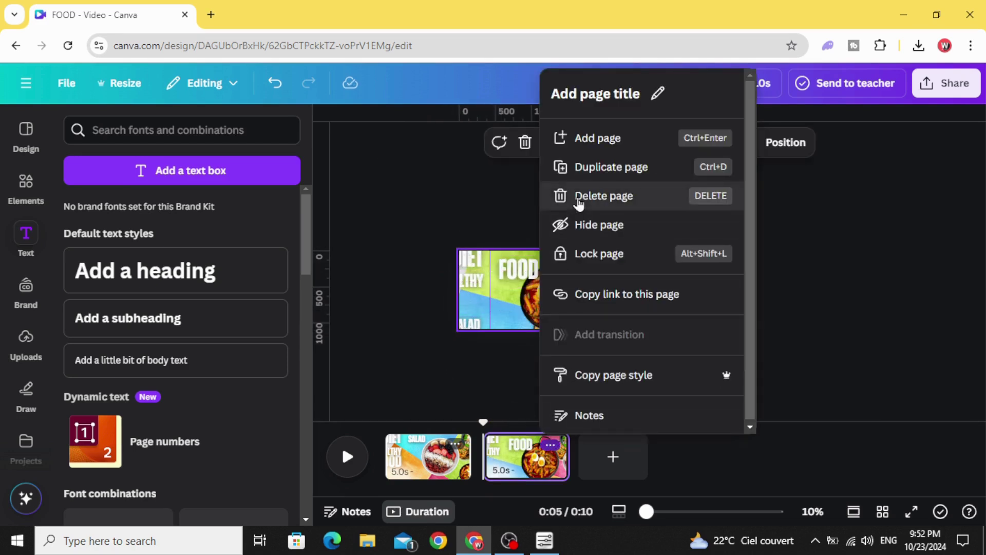
{"action": "left_click", "coordinate": [599, 166]}
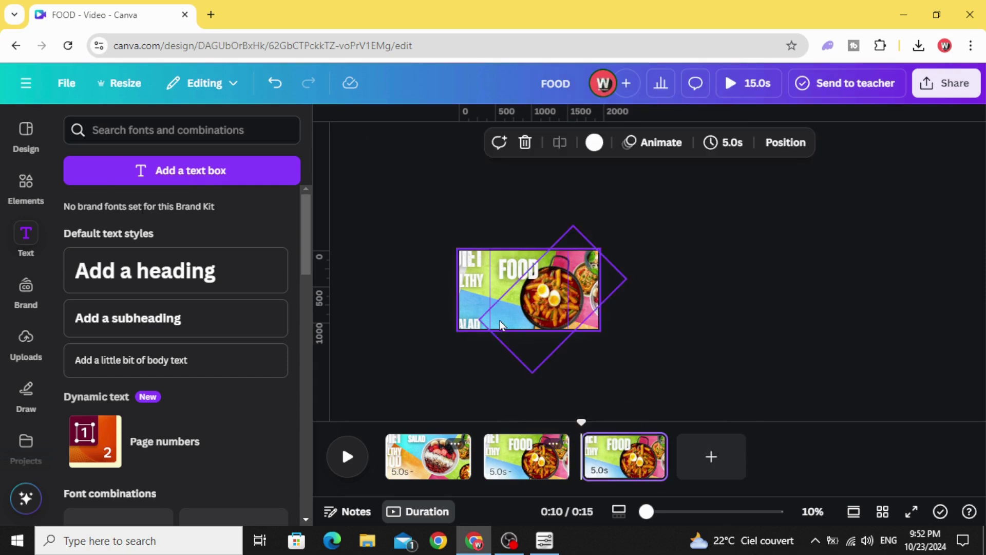
{"action": "left_click", "coordinate": [542, 306]}
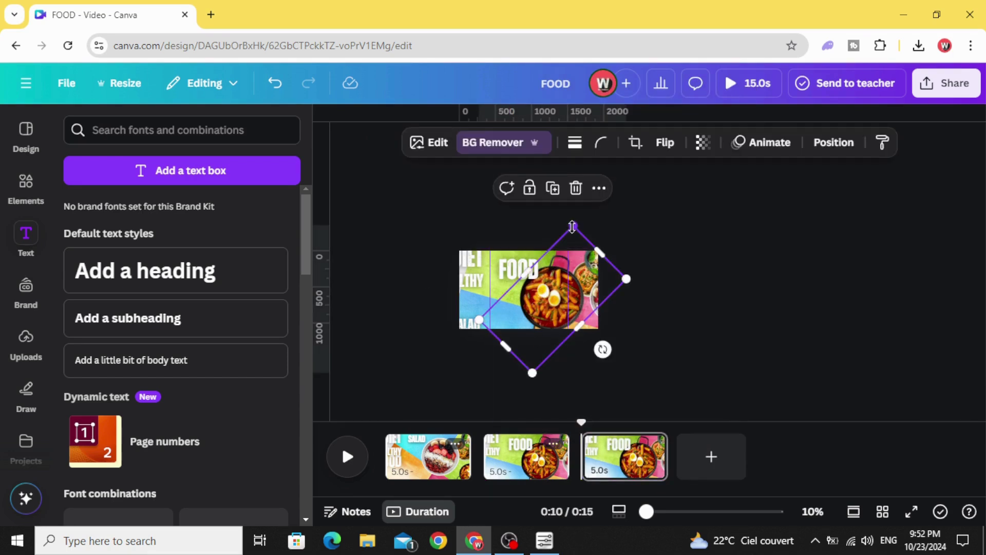
{"action": "left_click_drag", "start_coordinate": [572, 226], "coordinate": [554, 295]}
{"action": "left_click_drag", "start_coordinate": [532, 345], "coordinate": [546, 323]}
{"action": "left_click_drag", "start_coordinate": [587, 362], "coordinate": [600, 335]}
{"action": "left_click", "coordinate": [535, 214]}
Step: Rotate the small food image about 90° over the plate, and swap FOOD for the HEALTHY text
{"action": "left_click_drag", "start_coordinate": [593, 261], "coordinate": [649, 321]}
{"action": "left_click_drag", "start_coordinate": [581, 353], "coordinate": [650, 287]}
{"action": "left_click_drag", "start_coordinate": [591, 280], "coordinate": [565, 301]}
{"action": "mouse_move", "coordinate": [440, 270]}
{"action": "left_mouse_down"}
{"action": "mouse_move", "coordinate": [484, 286]}
{"action": "mouse_move", "coordinate": [461, 307]}
{"action": "mouse_move", "coordinate": [468, 287]}
{"action": "left_mouse_up"}
{"action": "left_click", "coordinate": [405, 299]}
{"action": "left_click_drag", "start_coordinate": [470, 281], "coordinate": [518, 265]}
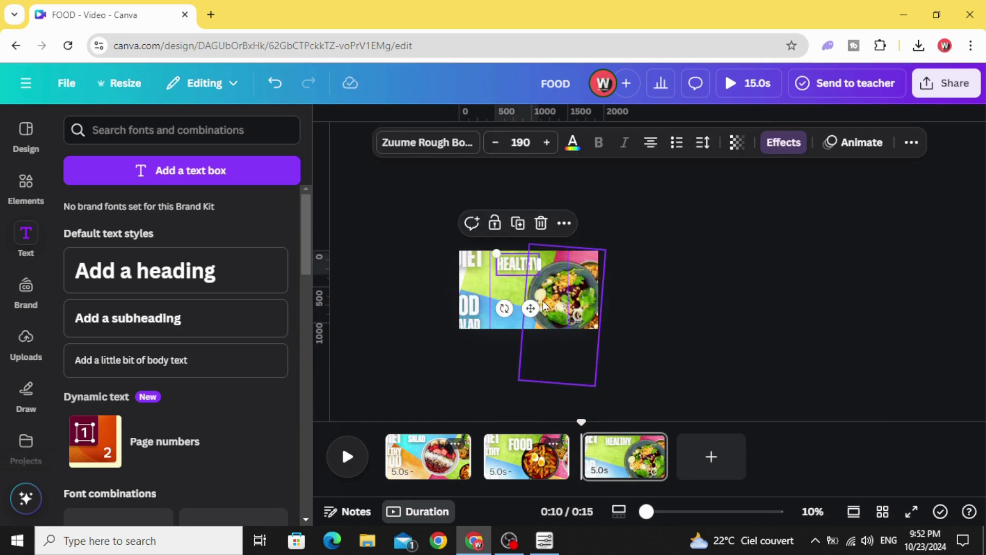
Step: Rotate the background to about 106° and nudge HEALTHY up to the top
{"action": "left_click", "coordinate": [546, 307]}
{"action": "left_click", "coordinate": [484, 325]}
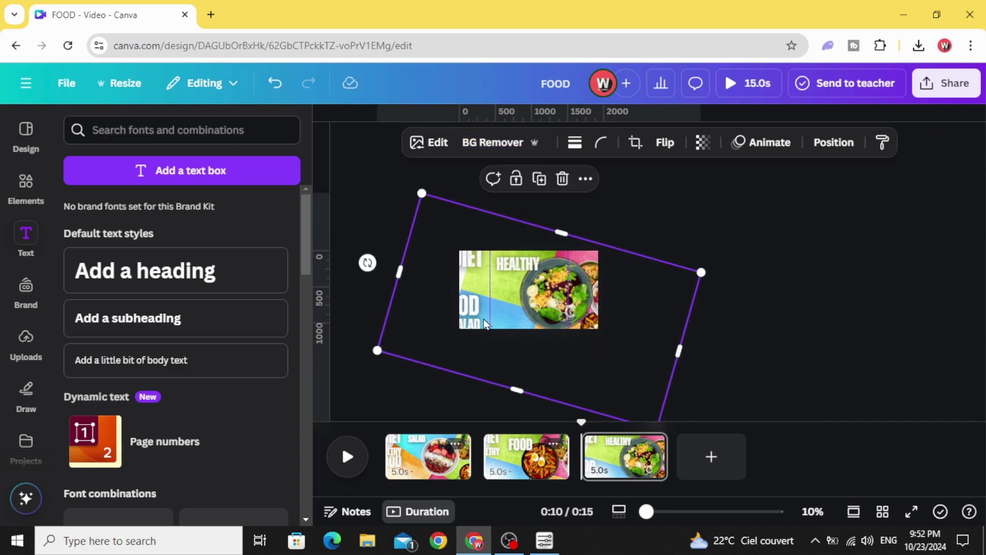
{"action": "left_click_drag", "start_coordinate": [370, 264], "coordinate": [515, 378]}
{"action": "left_click", "coordinate": [400, 265]}
{"action": "left_click_drag", "start_coordinate": [515, 262], "coordinate": [508, 260]}
Step: Duplicate page 3 as a fourth page, then rotate the salad image to -45° and shrink it rightward
{"action": "left_click", "coordinate": [648, 445]}
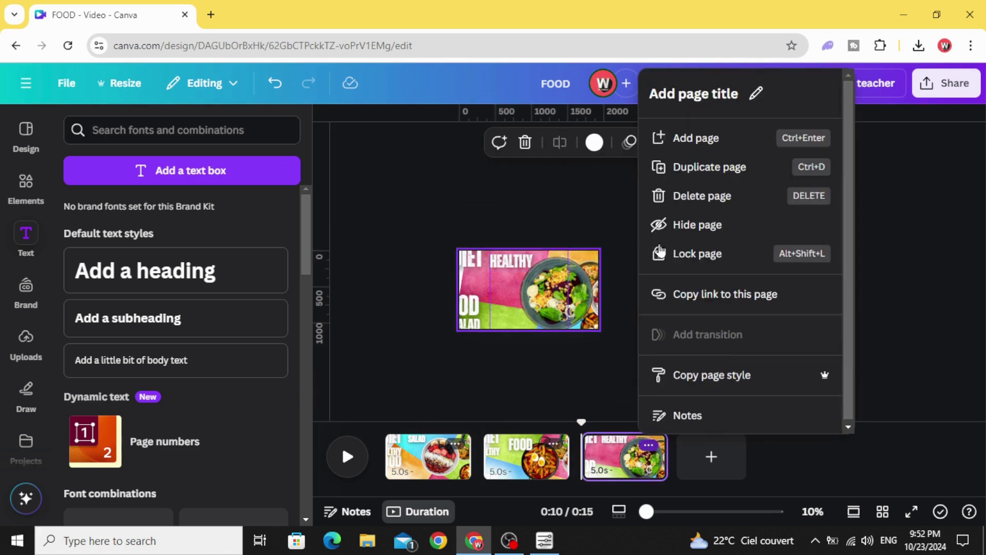
{"action": "left_click", "coordinate": [702, 167]}
{"action": "left_click", "coordinate": [708, 457]}
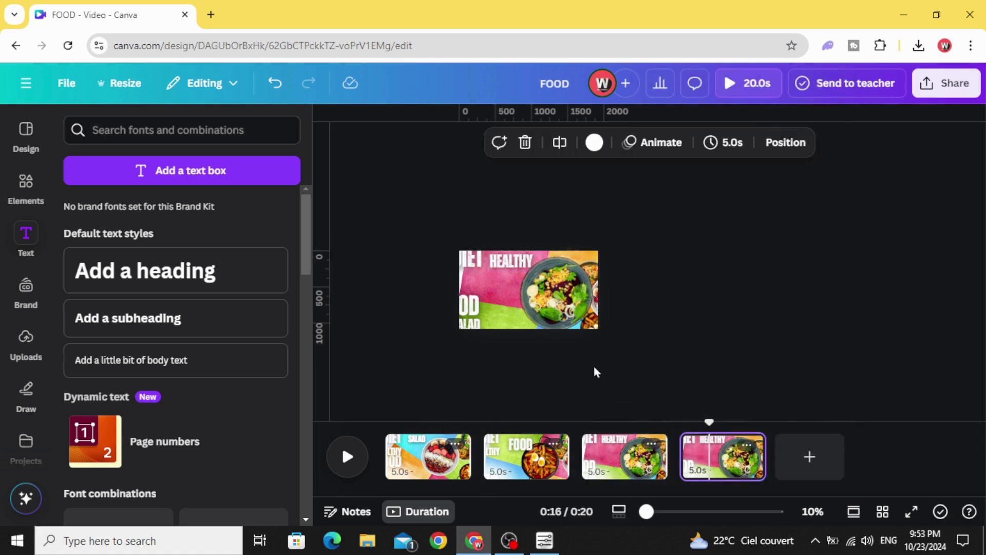
{"action": "left_click", "coordinate": [549, 313]}
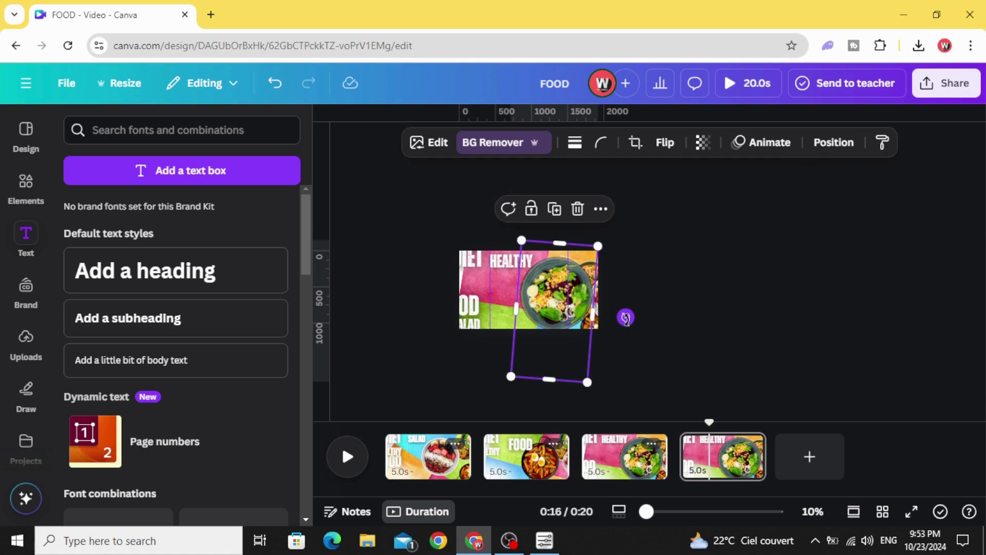
{"action": "left_click_drag", "start_coordinate": [626, 318], "coordinate": [599, 255]}
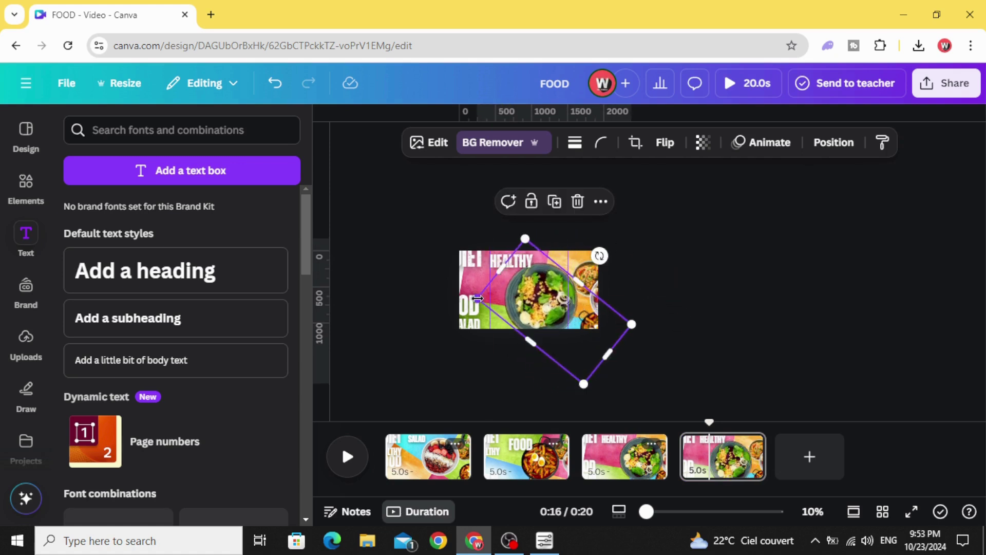
{"action": "left_click_drag", "start_coordinate": [477, 298], "coordinate": [589, 245]}
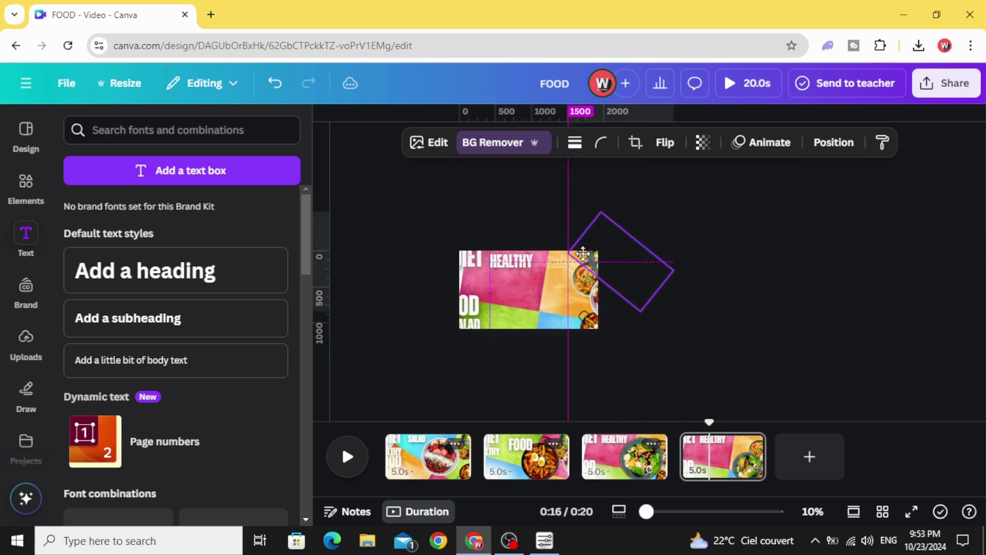
{"action": "left_click", "coordinate": [401, 296]}
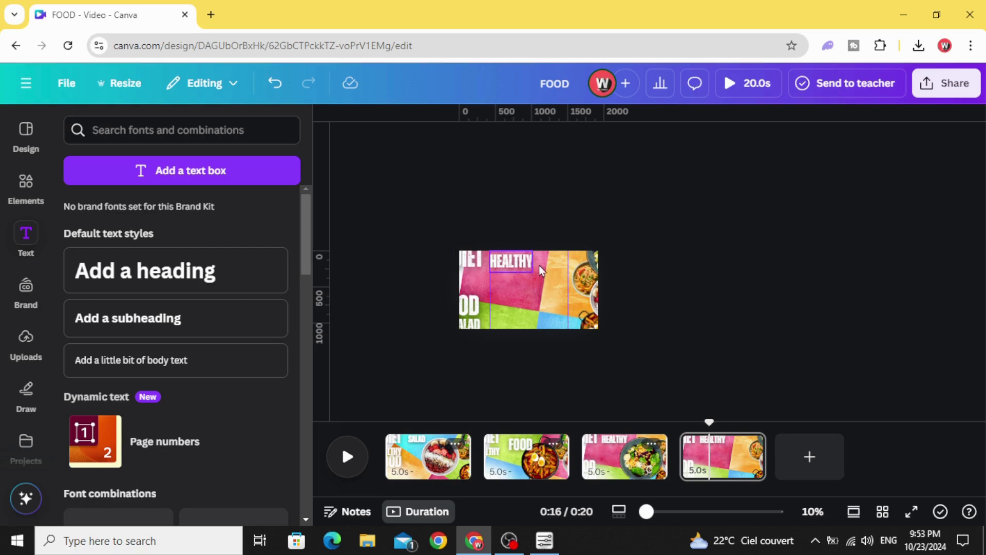
Step: Bring the salad image back at about -43° and move the HEALTHY text left and down
{"action": "left_click_drag", "start_coordinate": [596, 280], "coordinate": [470, 346]}
{"action": "left_click_drag", "start_coordinate": [631, 301], "coordinate": [617, 215]}
{"action": "left_click_drag", "start_coordinate": [549, 303], "coordinate": [562, 303]}
{"action": "left_click", "coordinate": [395, 286]}
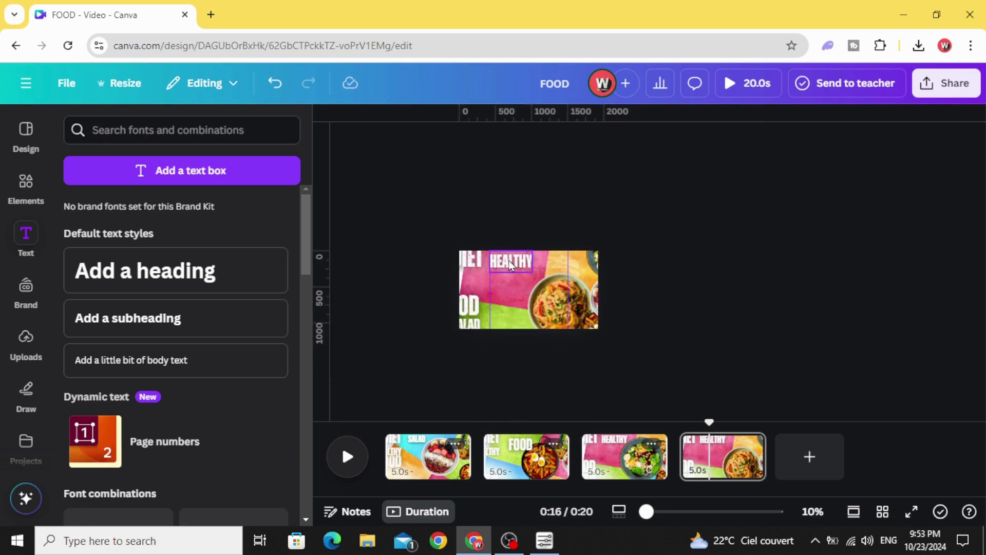
{"action": "mouse_move", "coordinate": [506, 261]}
{"action": "left_mouse_down"}
{"action": "mouse_move", "coordinate": [458, 284]}
{"action": "mouse_move", "coordinate": [516, 266]}
{"action": "mouse_move", "coordinate": [539, 300]}
{"action": "mouse_move", "coordinate": [517, 282]}
{"action": "mouse_move", "coordinate": [531, 291]}
{"action": "left_mouse_up"}
{"action": "left_click", "coordinate": [402, 321]}
Step: Rotate the background to about 9° and reduce the DIET-page image to a slight tilt
{"action": "left_click", "coordinate": [724, 251]}
{"action": "left_click", "coordinate": [548, 257]}
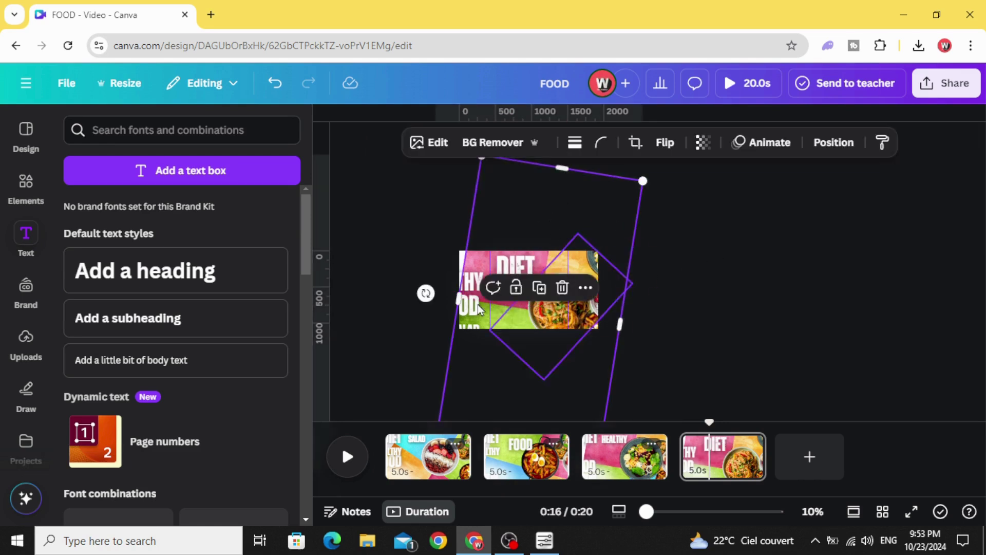
{"action": "left_click_drag", "start_coordinate": [426, 293], "coordinate": [514, 375]}
{"action": "left_click", "coordinate": [717, 194]}
{"action": "left_click", "coordinate": [552, 310]}
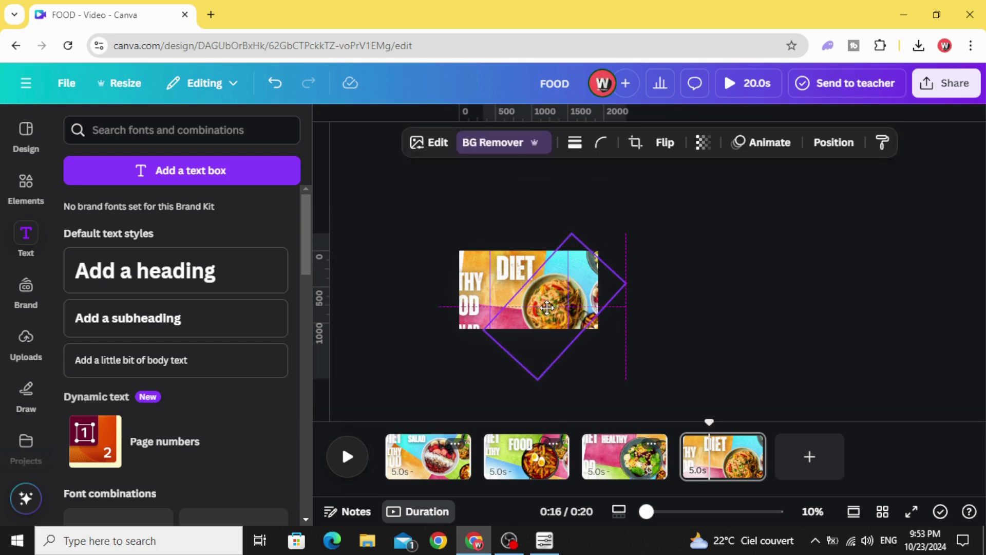
{"action": "left_click_drag", "start_coordinate": [606, 354], "coordinate": [621, 329]}
Step: Add a 1.5-second Match & Move transition between all pages
{"action": "mouse_move", "coordinate": [474, 470]}
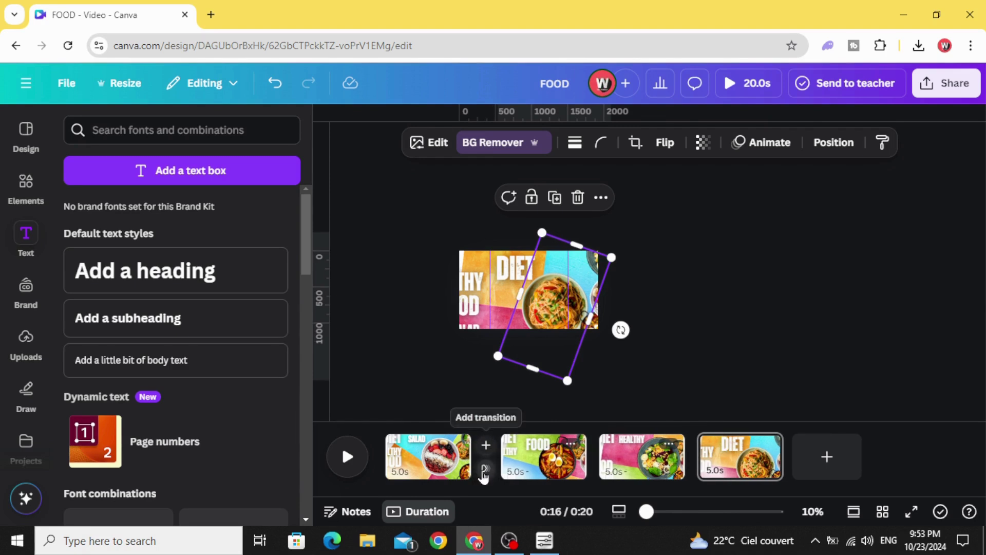
{"action": "left_click", "coordinate": [486, 469]}
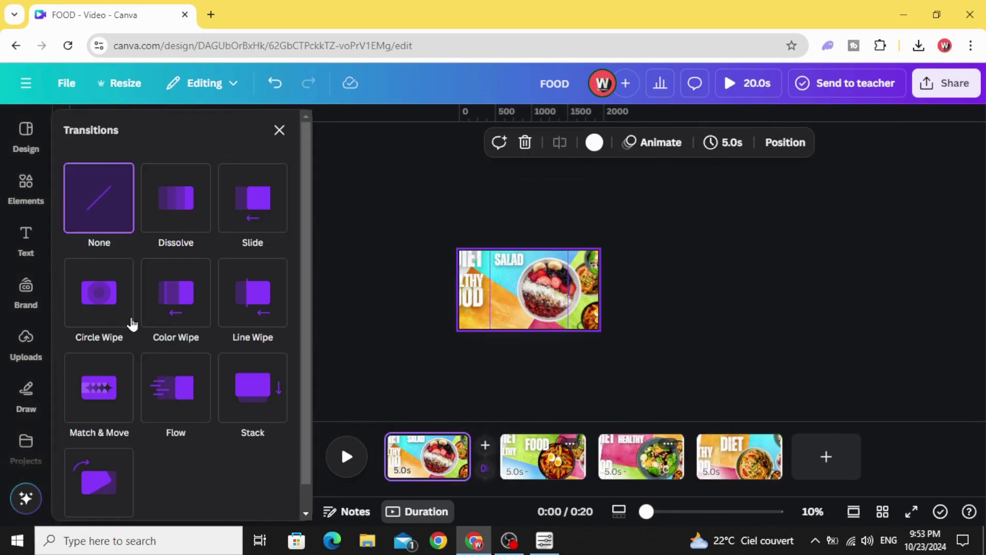
{"action": "left_click", "coordinate": [106, 402]}
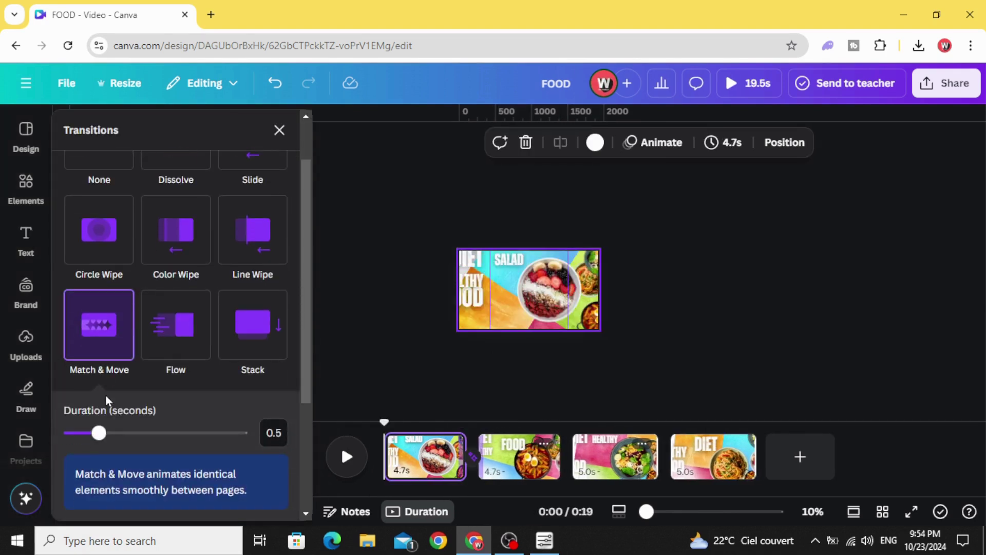
{"action": "left_click_drag", "start_coordinate": [106, 440], "coordinate": [172, 434]}
{"action": "scroll", "coordinate": [194, 417], "scroll_direction": "down", "scroll_amount": 5}
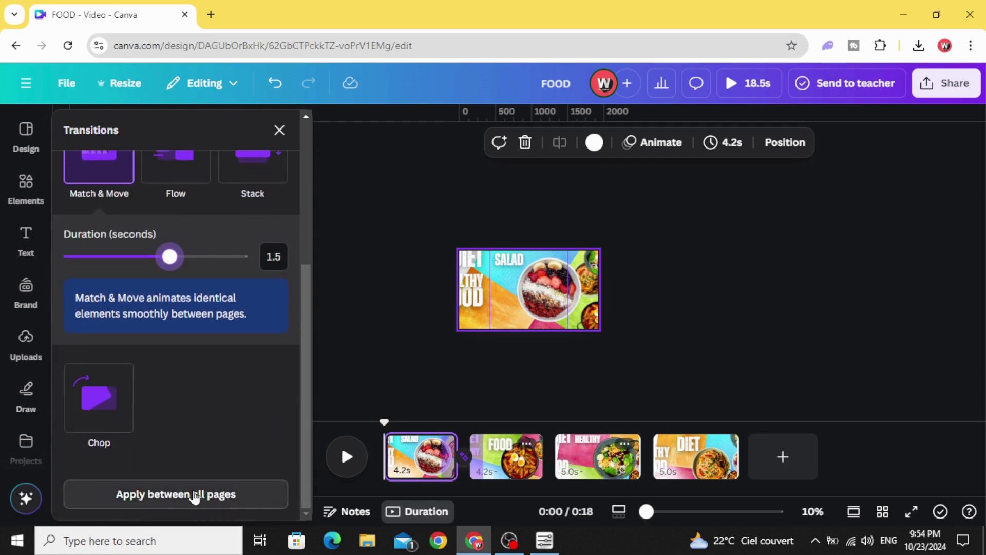
{"action": "left_click", "coordinate": [199, 495]}
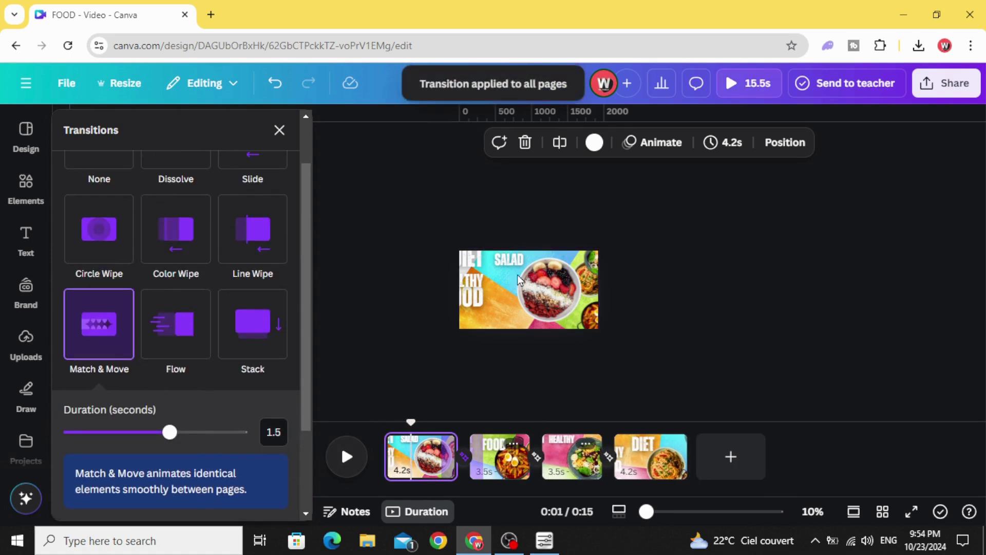
Step: Set every page to 2 seconds, then play the video from the start to preview
{"action": "left_click", "coordinate": [724, 143]}
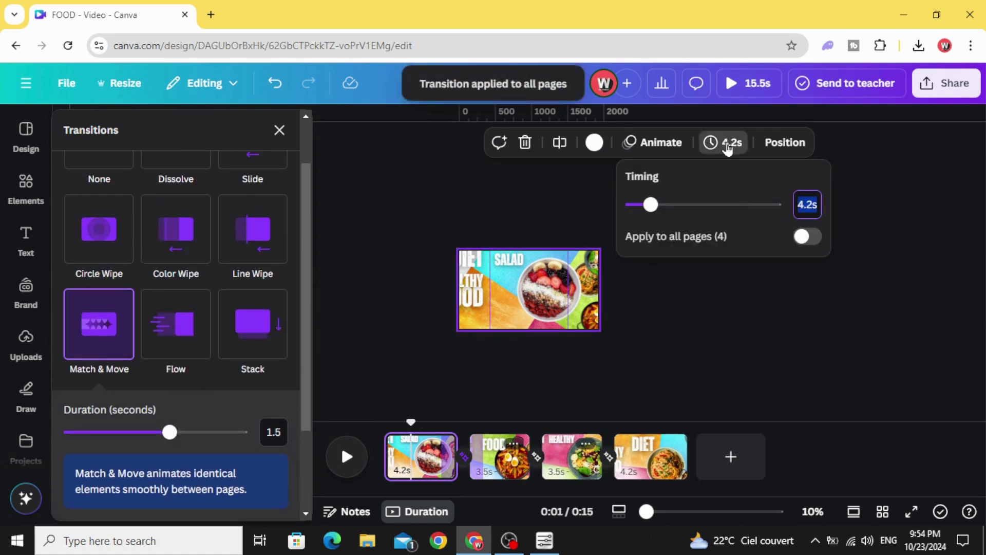
{"action": "left_click", "coordinate": [796, 205]}
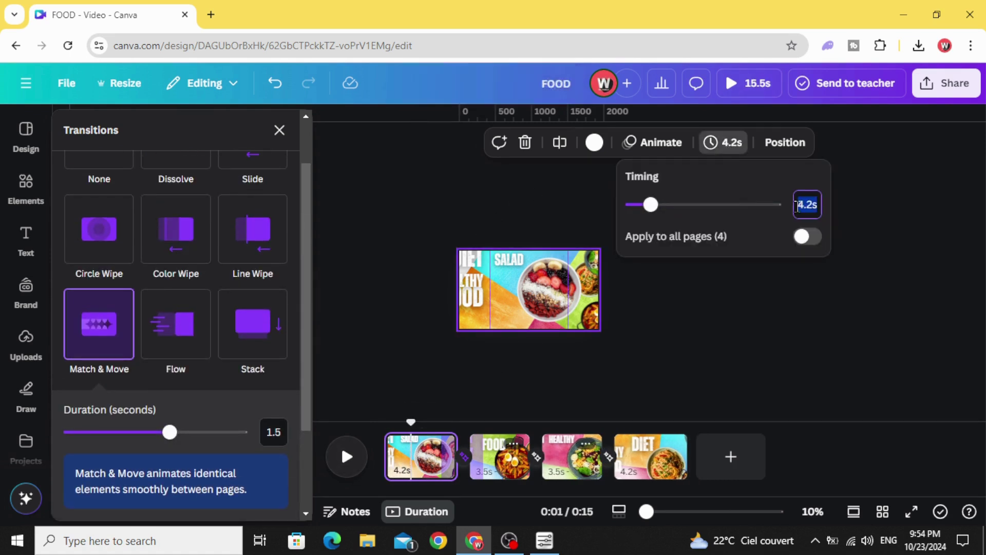
{"action": "left_click", "coordinate": [799, 237]}
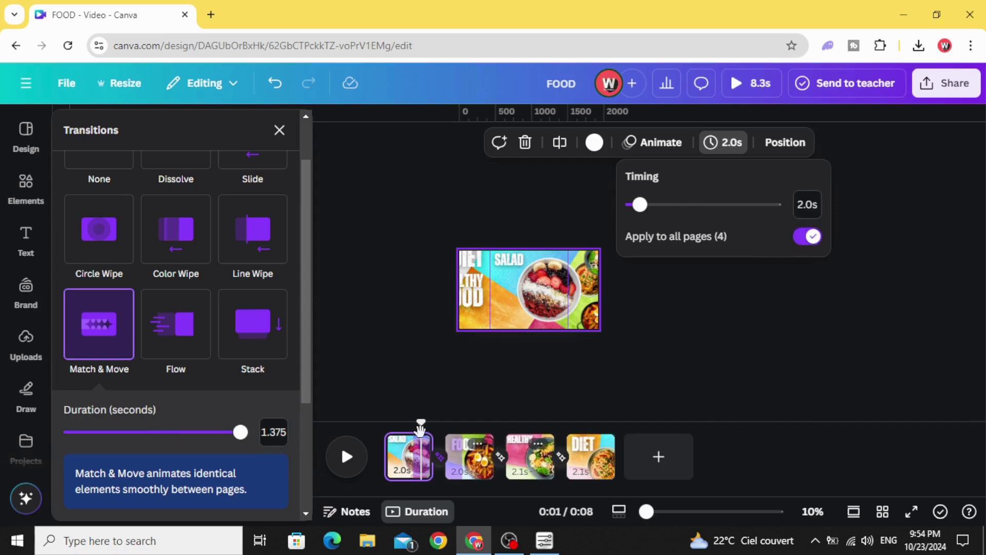
{"action": "left_click_drag", "start_coordinate": [420, 428], "coordinate": [371, 435]}
{"action": "left_click_drag", "start_coordinate": [643, 515], "coordinate": [665, 518]}
{"action": "left_click", "coordinate": [352, 458]}
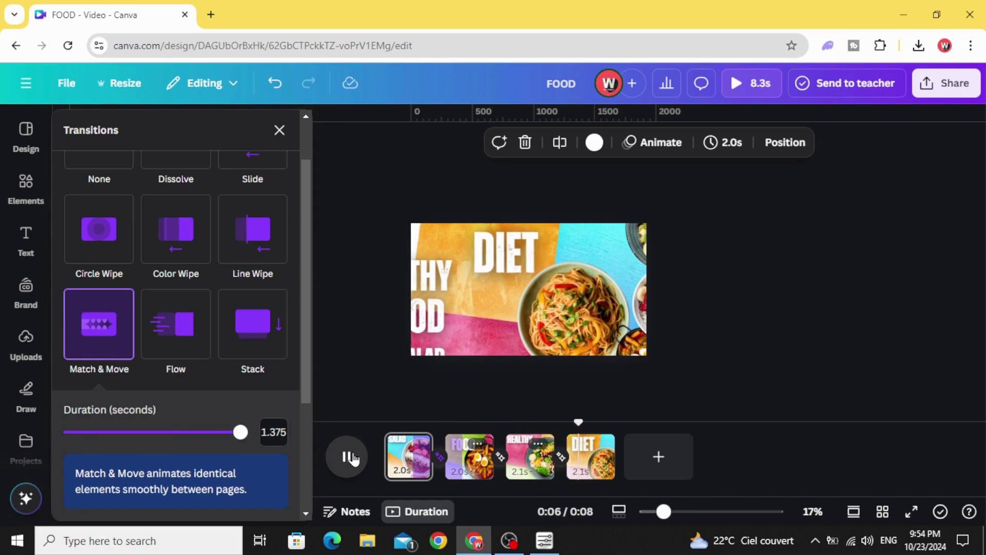
Step: Download the design as an MP4 video and drag FOOD.mp4 back into Canva's Uploads
{"action": "left_click", "coordinate": [352, 458]}
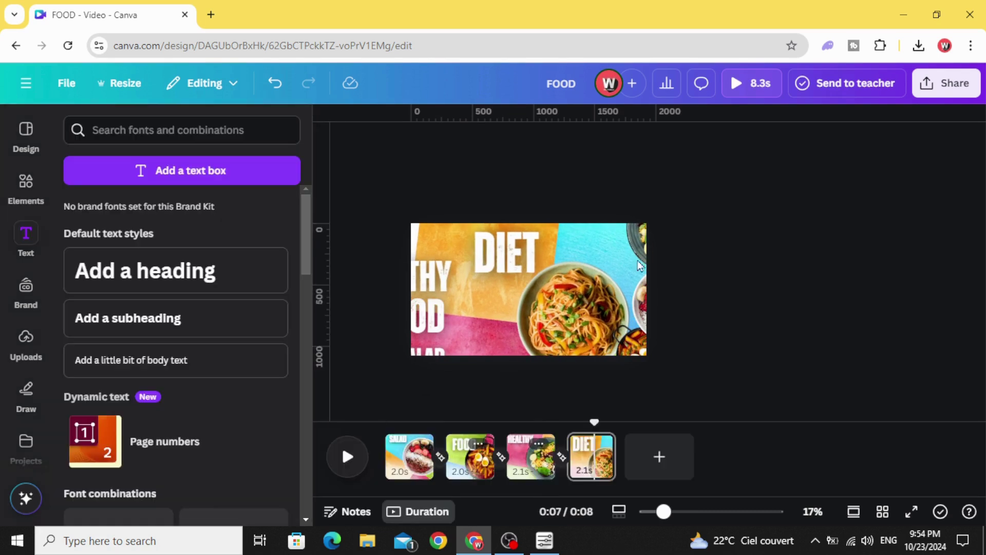
{"action": "left_click", "coordinate": [959, 93]}
{"action": "scroll", "coordinate": [762, 322], "scroll_direction": "down", "scroll_amount": 1}
{"action": "left_click", "coordinate": [726, 339]}
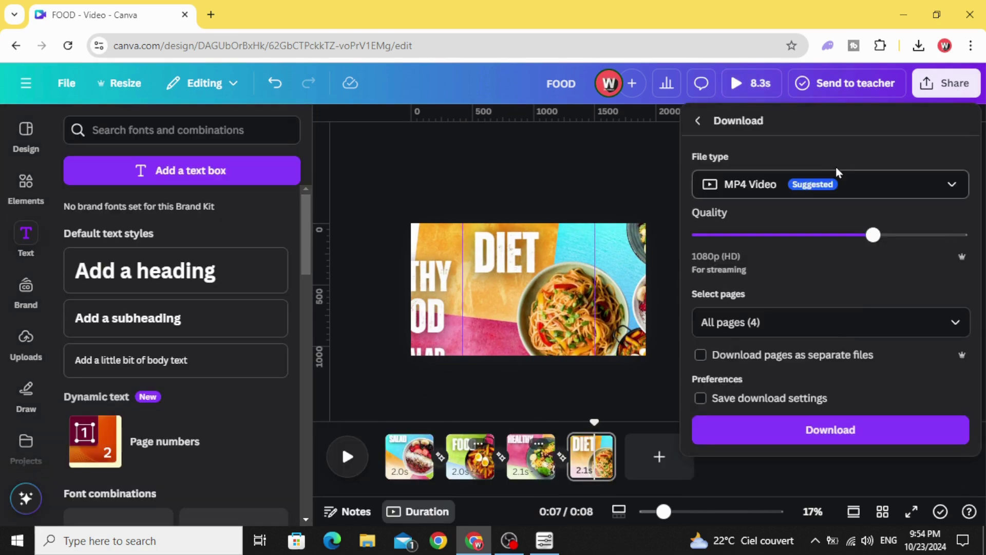
{"action": "left_click", "coordinate": [829, 430]}
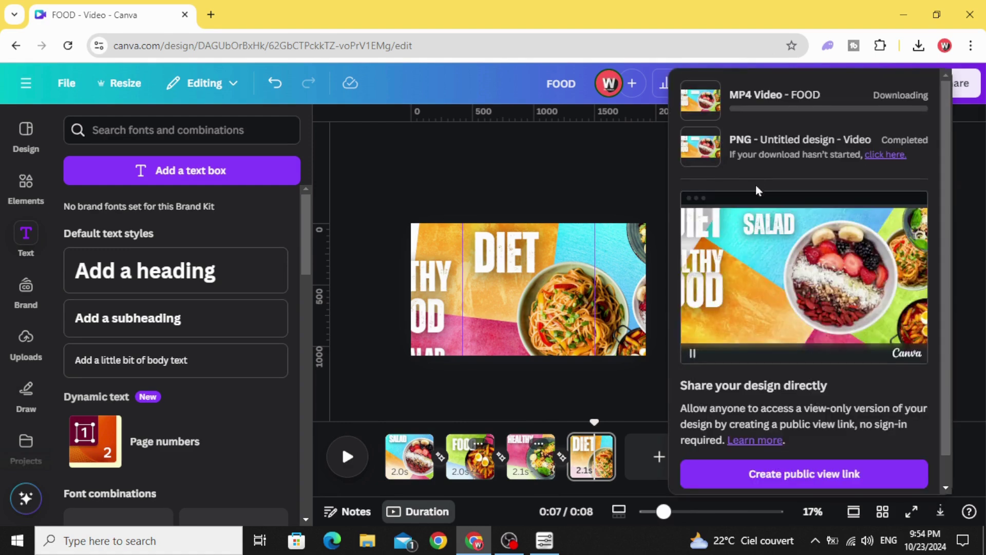
{"action": "left_click_drag", "start_coordinate": [765, 111], "coordinate": [506, 239]}
{"action": "left_click", "coordinate": [25, 341]}
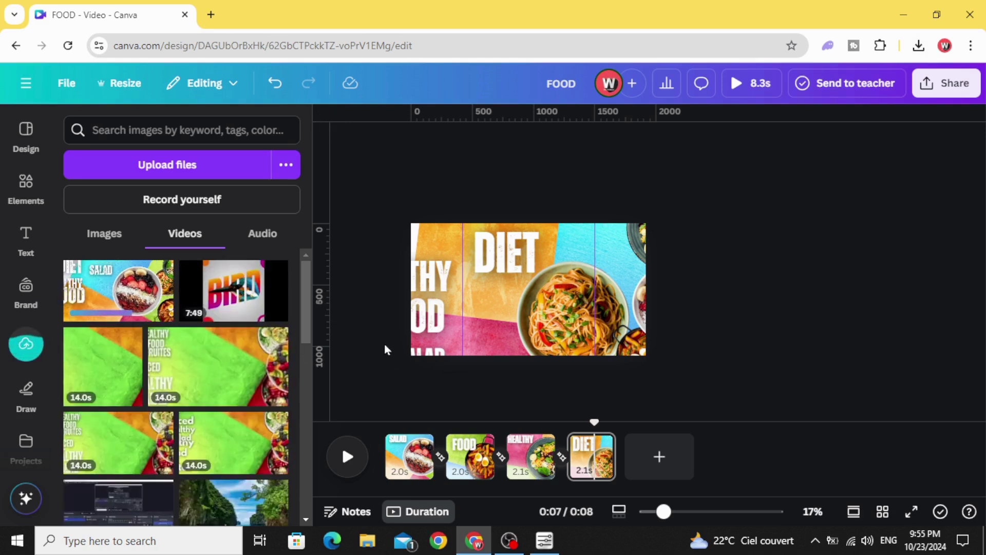
Step: Delete the DIET, HEALTHY, FOOD and SALAD pages, then add the FOOD video and enlarge it to fill
{"action": "left_click", "coordinate": [596, 445]}
{"action": "left_click", "coordinate": [650, 196]}
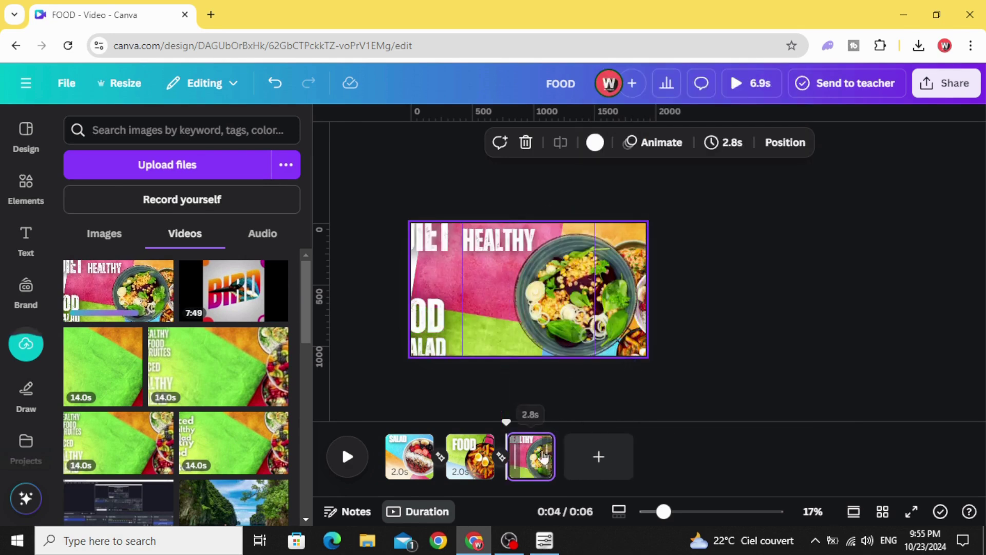
{"action": "left_click", "coordinate": [535, 445]}
{"action": "left_click", "coordinate": [591, 197]}
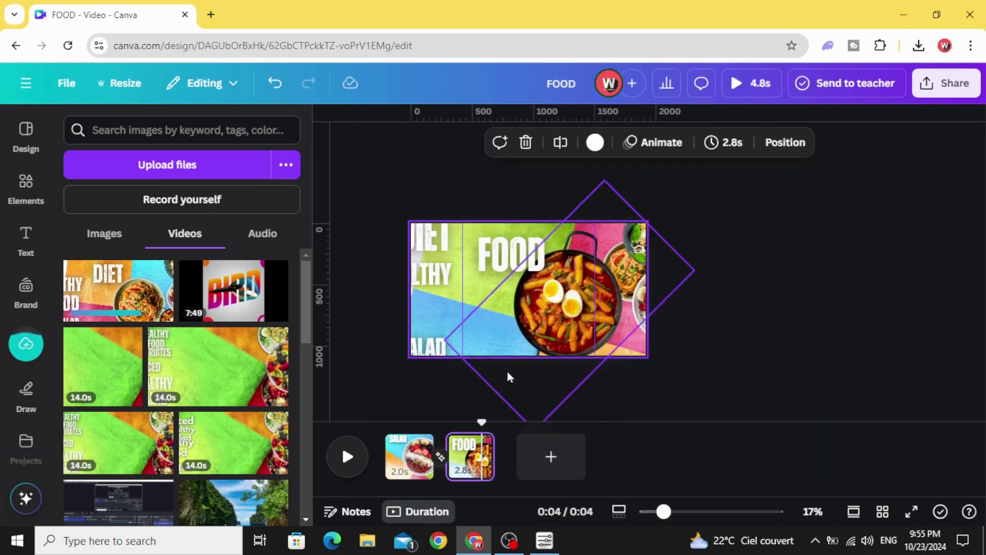
{"action": "left_click", "coordinate": [474, 445]}
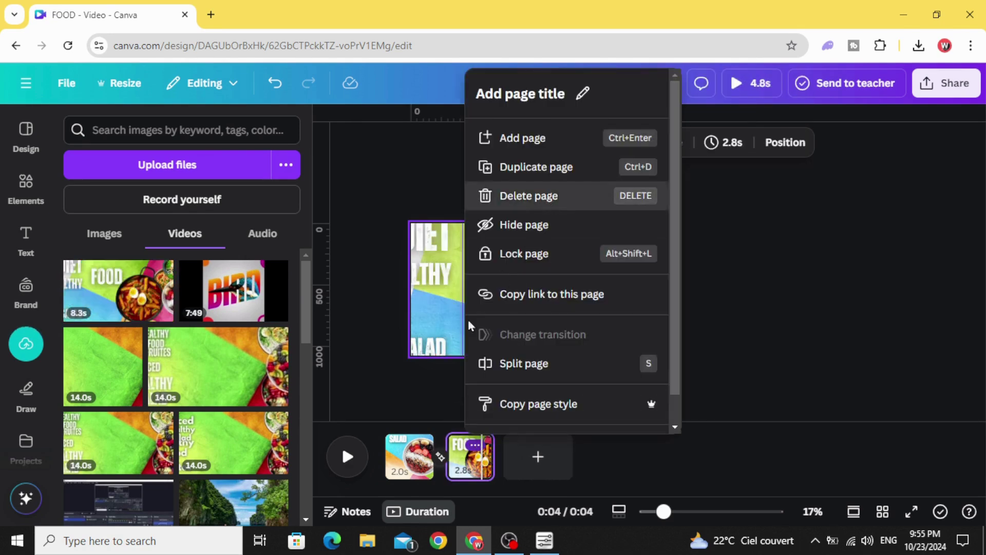
{"action": "left_click", "coordinate": [546, 197]}
{"action": "left_click", "coordinate": [418, 450]}
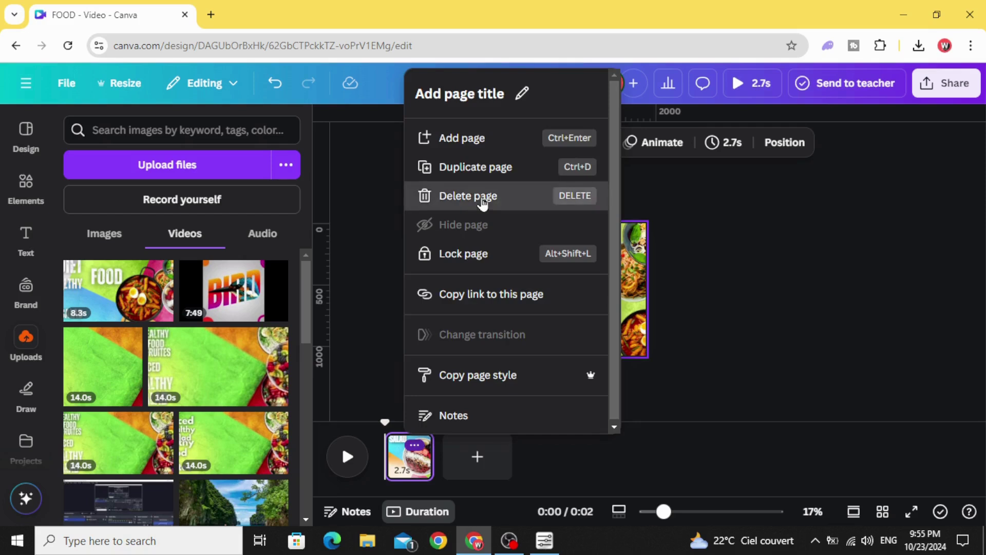
{"action": "left_click", "coordinate": [482, 197]}
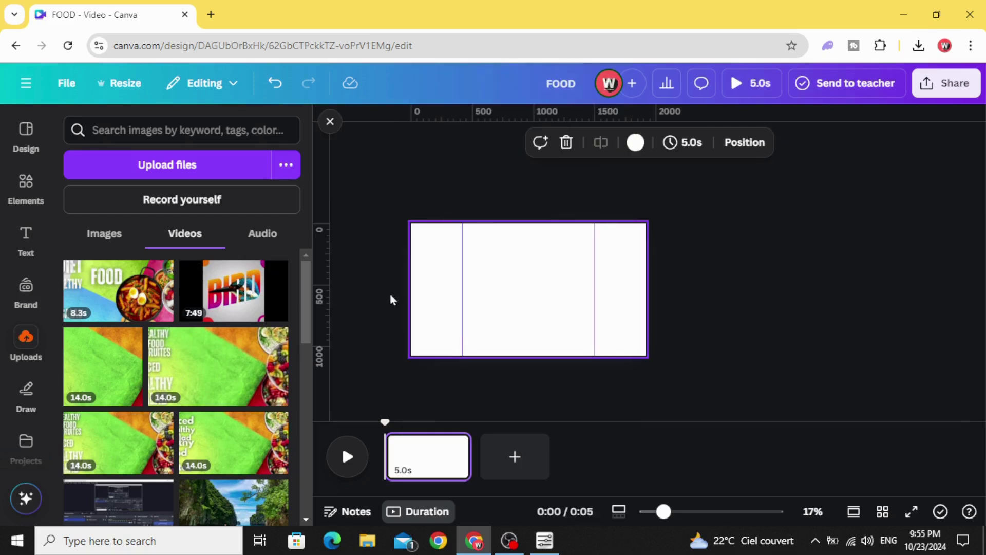
{"action": "left_click", "coordinate": [136, 292]}
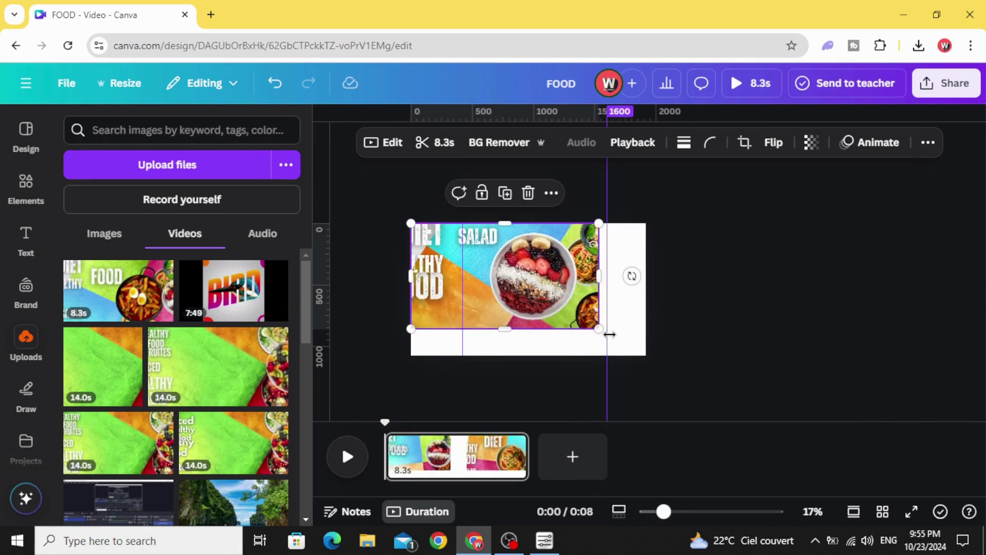
{"action": "left_click_drag", "start_coordinate": [599, 329], "coordinate": [638, 355]}
Step: Resize the current design in place to the 1080 × 1080 Facebook Video format
{"action": "left_click", "coordinate": [126, 84]}
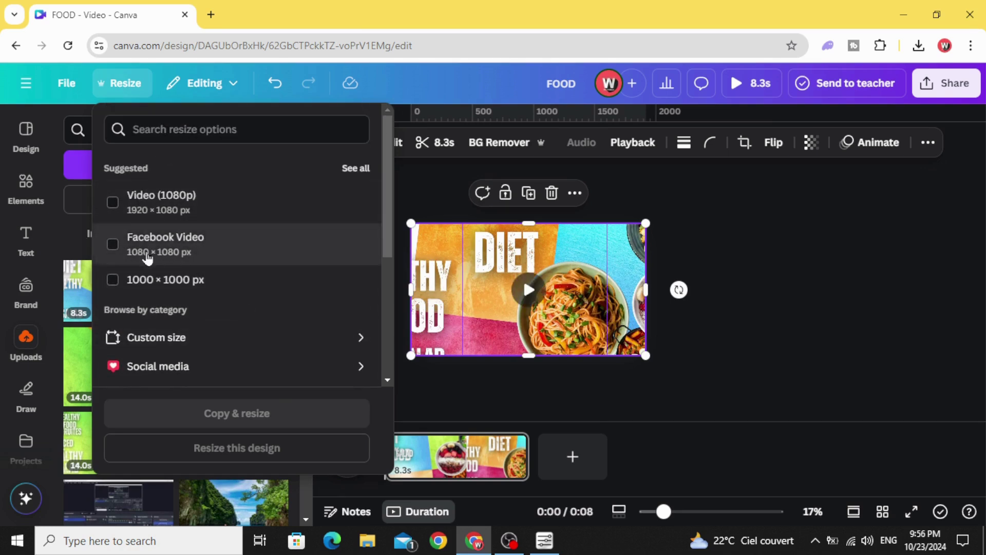
{"action": "left_click", "coordinate": [115, 246]}
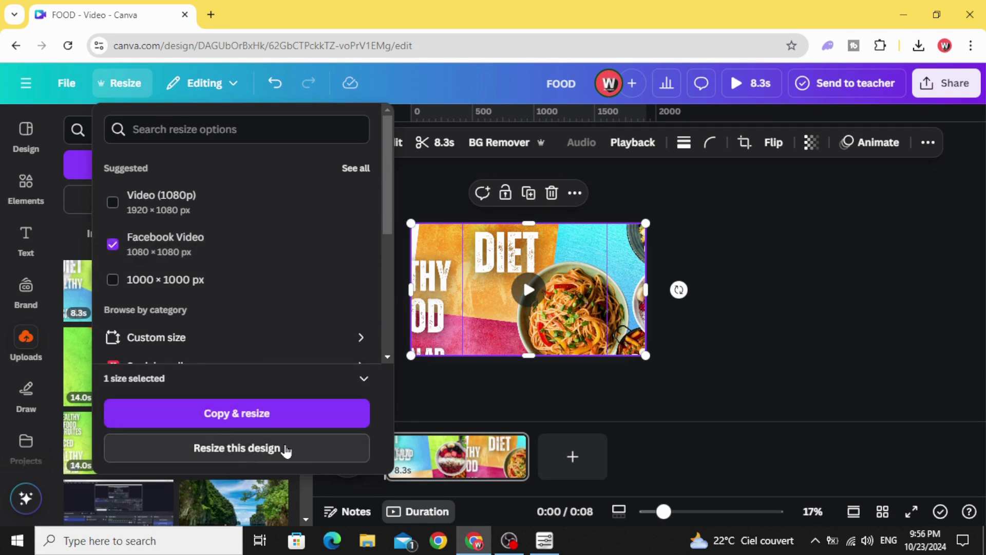
{"action": "left_click", "coordinate": [288, 450]}
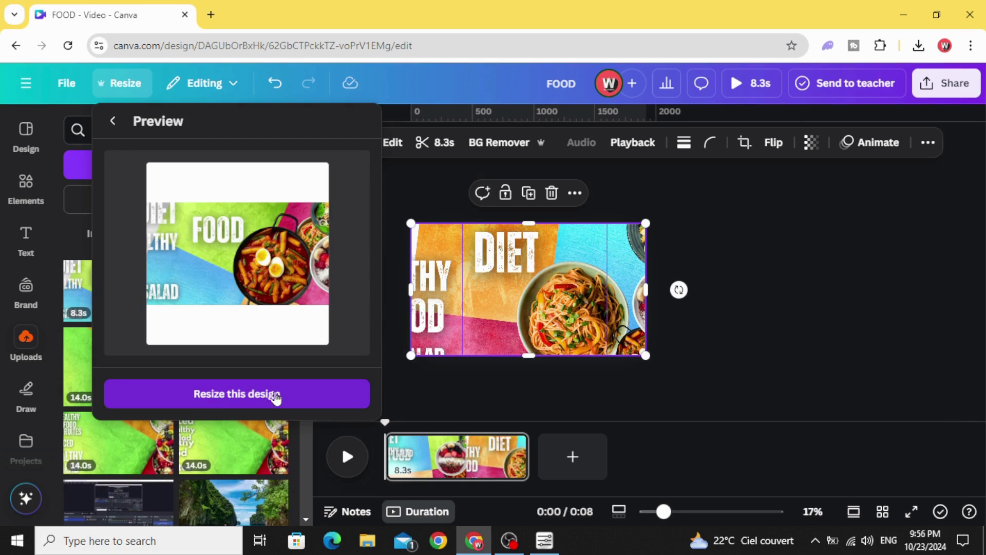
{"action": "left_click", "coordinate": [300, 395]}
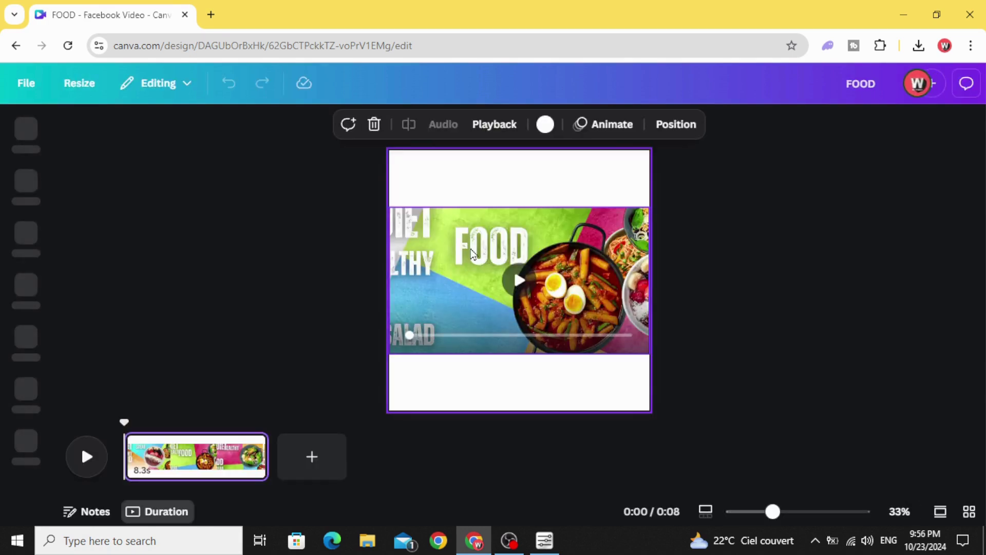
Step: Move the FOOD clip, enlarge it to full page height, and shift it left to frame the scene
{"action": "left_click_drag", "start_coordinate": [469, 273], "coordinate": [416, 205]}
{"action": "left_click_drag", "start_coordinate": [604, 298], "coordinate": [810, 411]}
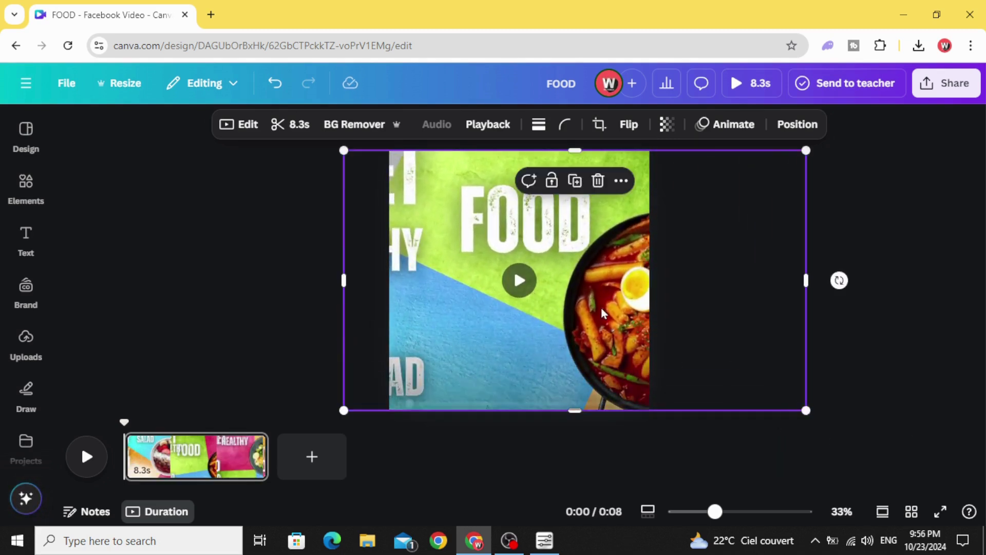
{"action": "left_click_drag", "start_coordinate": [602, 306], "coordinate": [540, 304]}
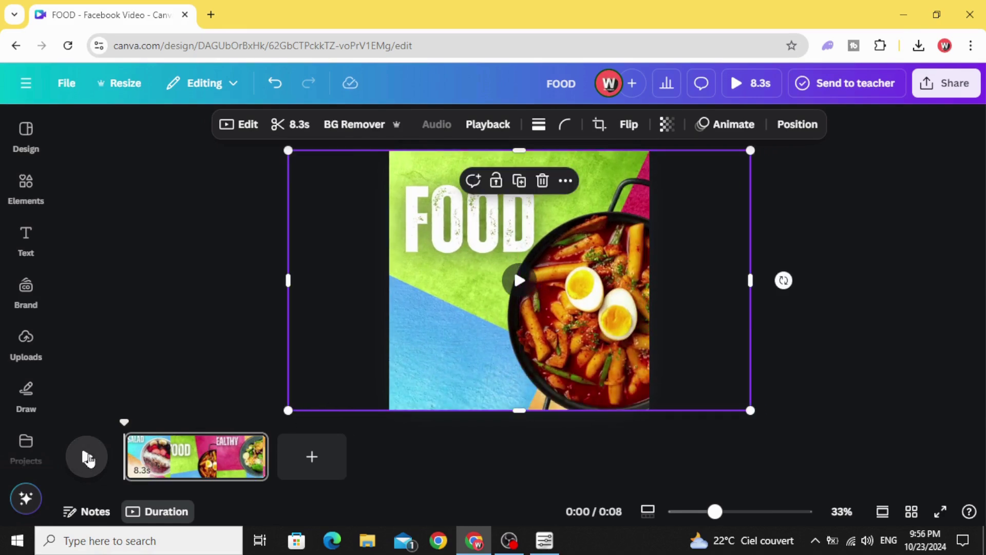
{"action": "left_click", "coordinate": [89, 458]}
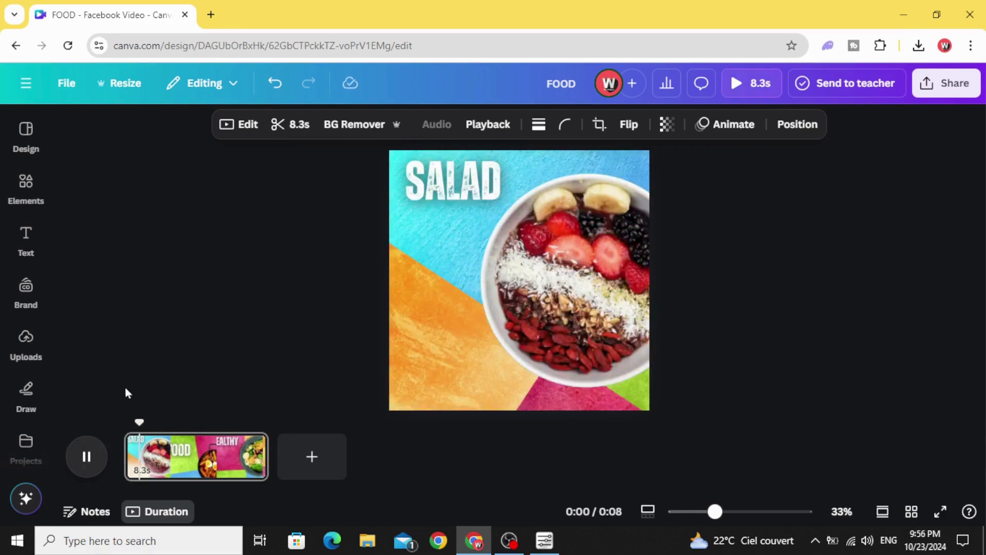